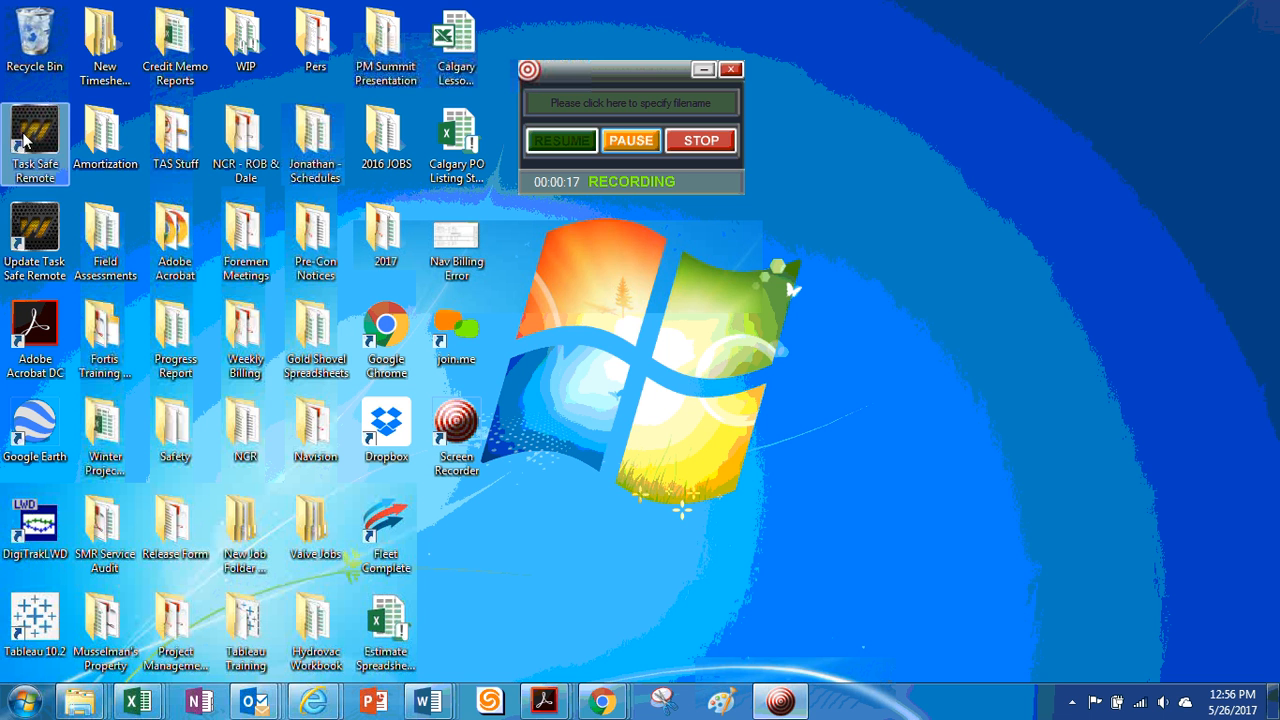
Start Task Safe Remote, skipping its update, and open My Work Schedule
double_click(52, 232)
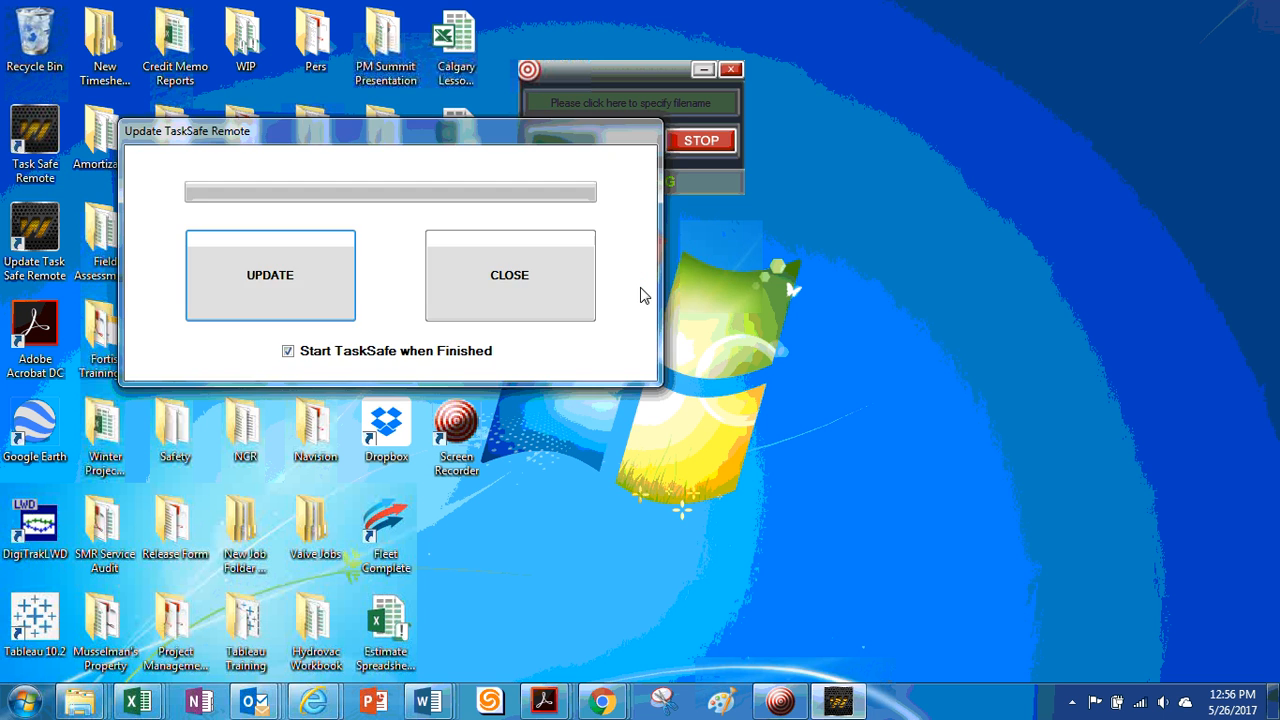
left_click(550, 300)
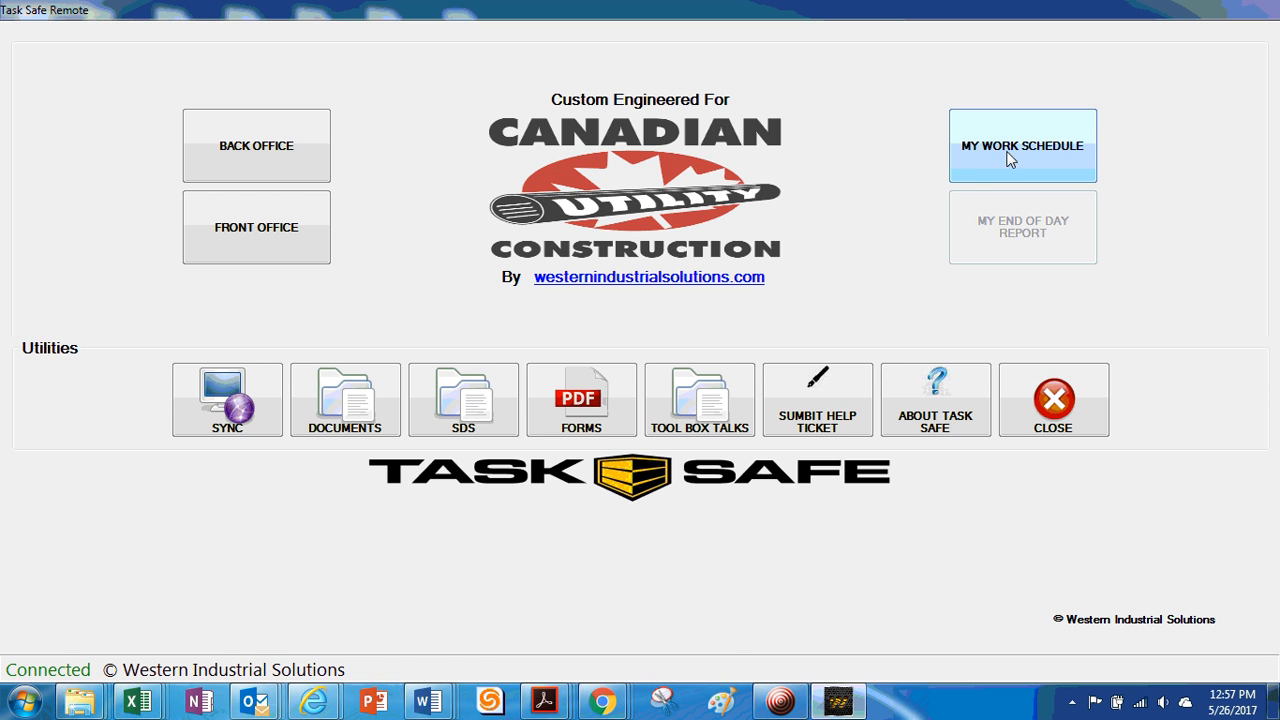
left_click(1044, 145)
left_click(812, 413)
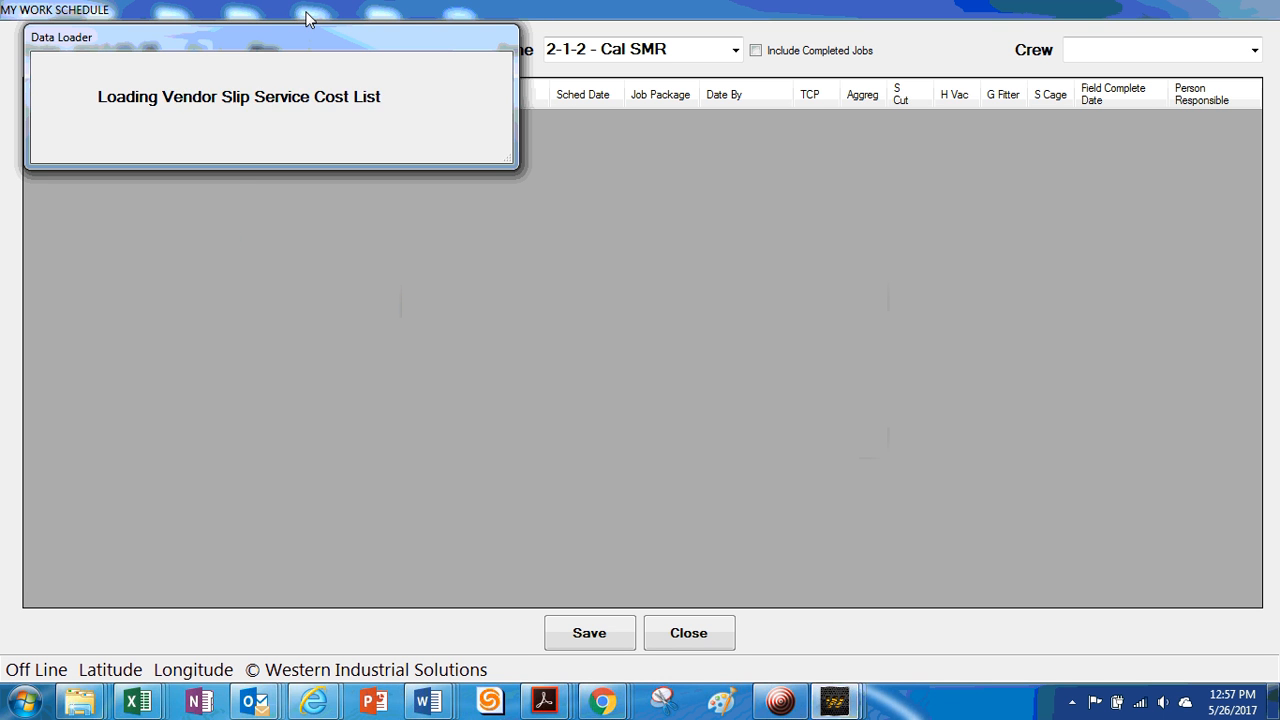
Set the work schedule to date 2017-05-26, zone 2-1-2 - Cal SMR and the first crew in the crew list
left_click(196, 51)
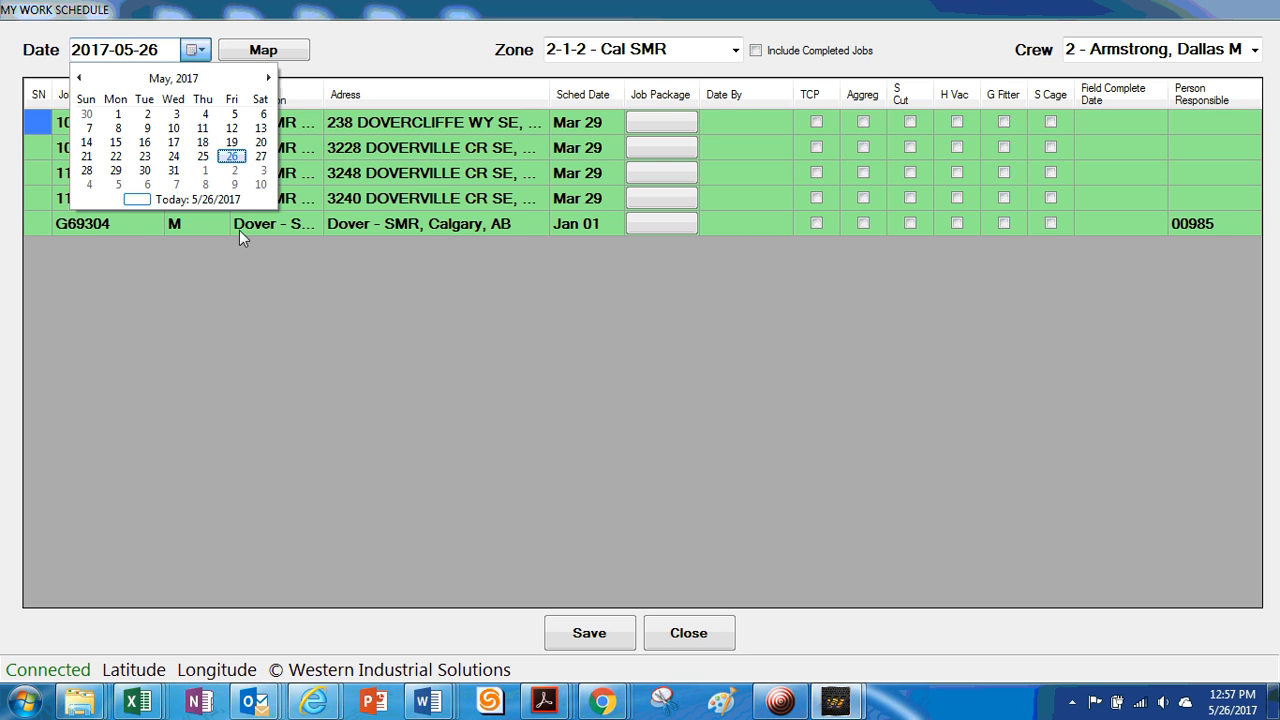
left_click(259, 289)
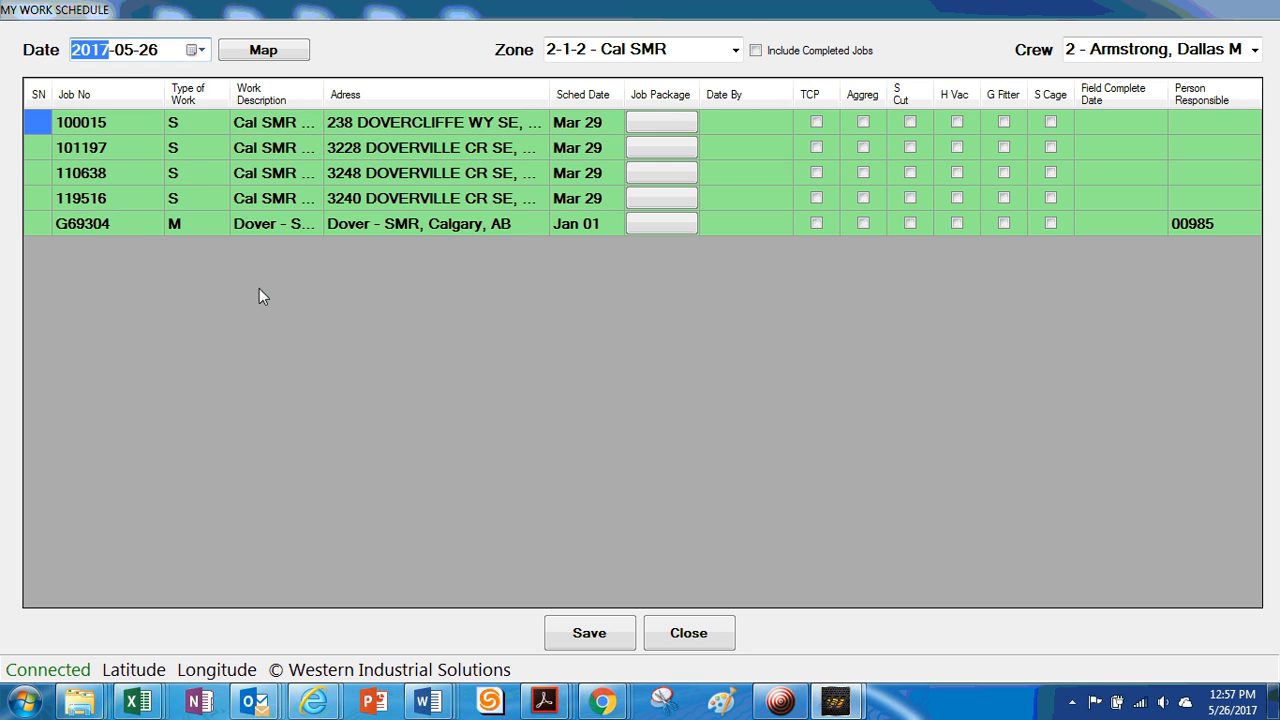
left_click(736, 50)
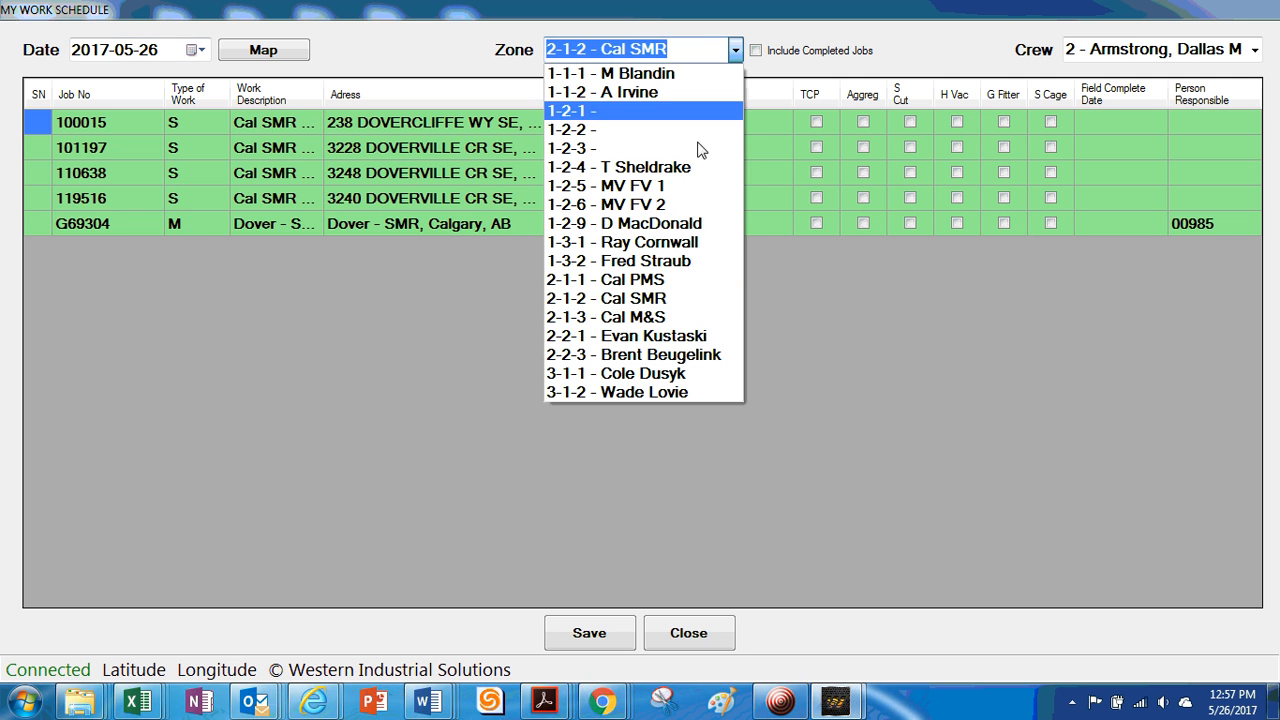
left_click(645, 298)
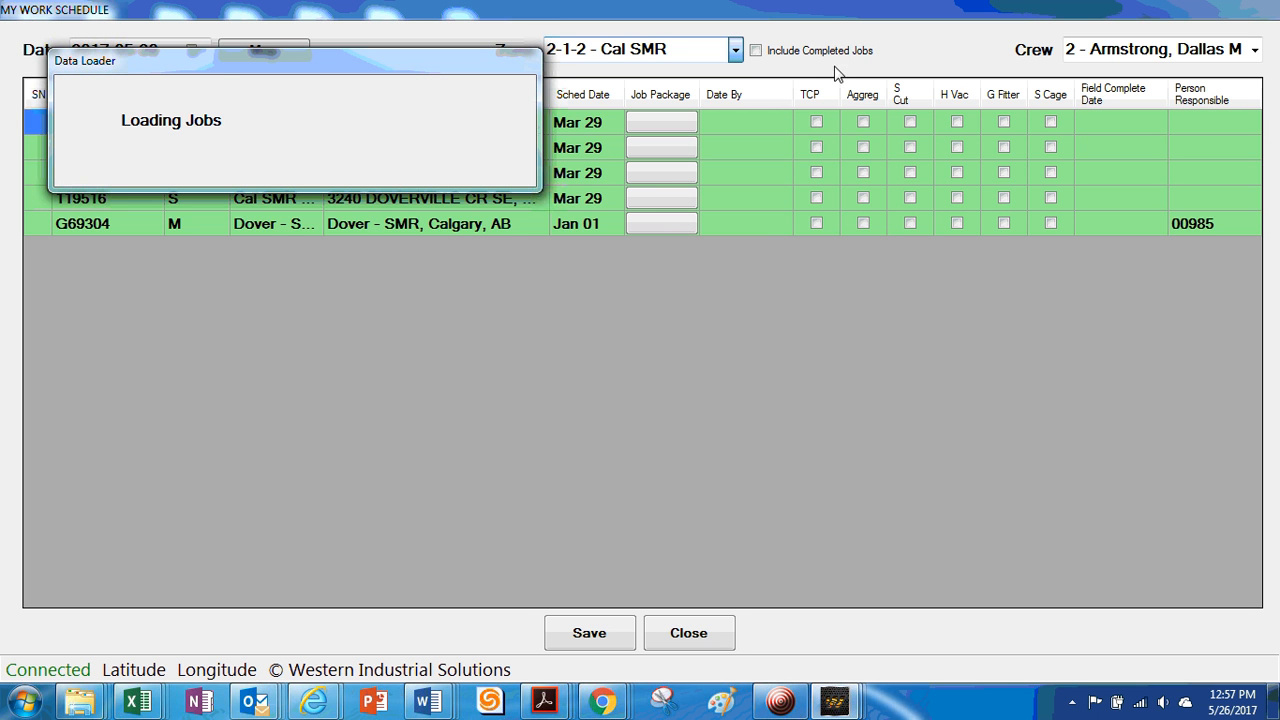
left_click(1255, 50)
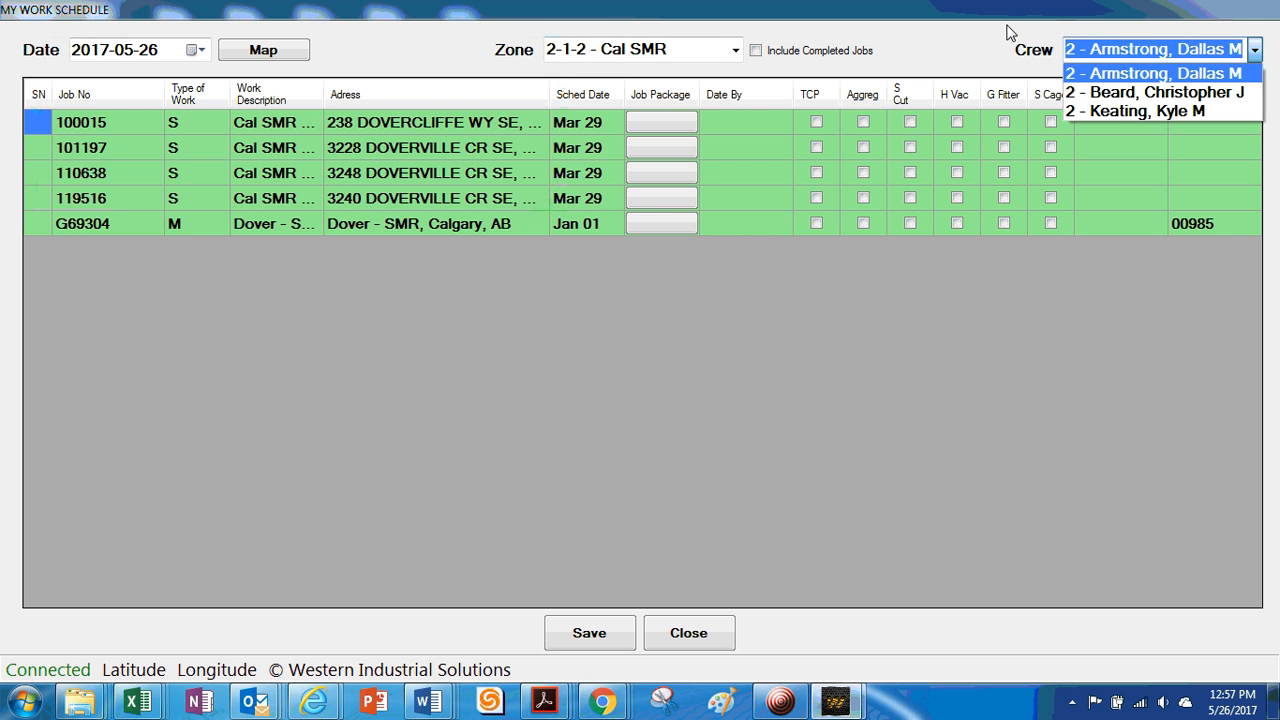
left_click(1104, 74)
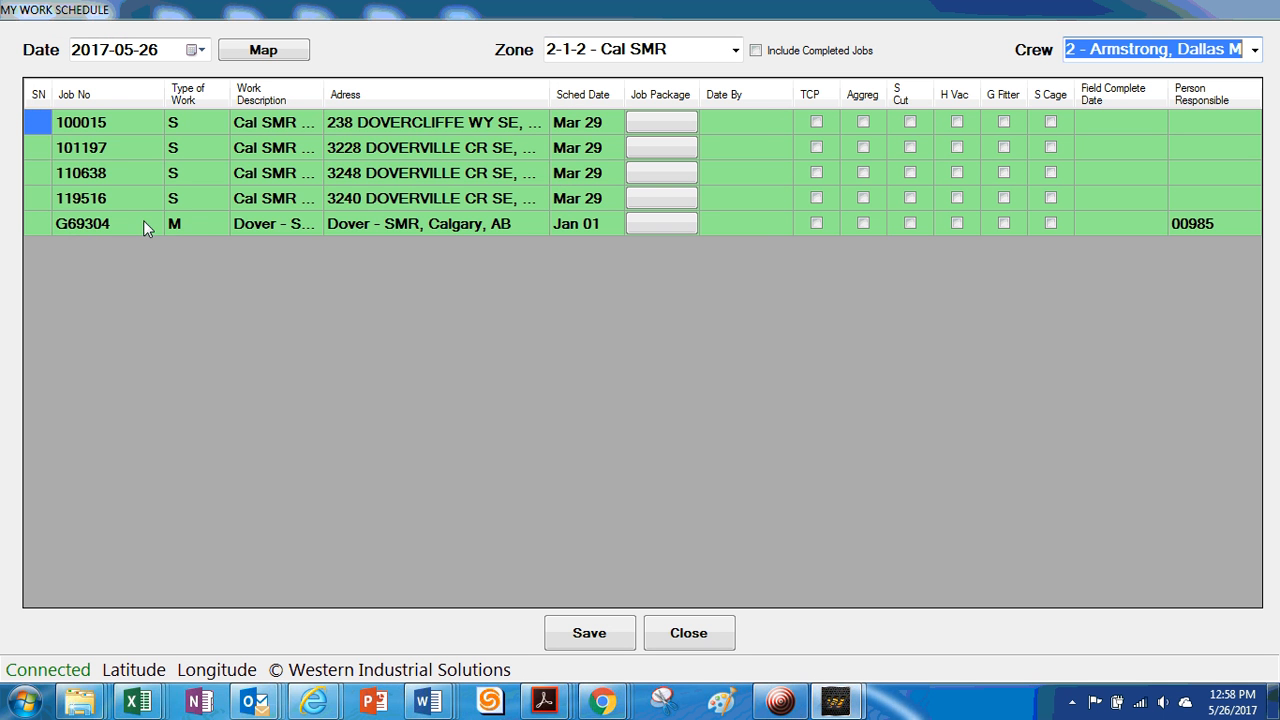
Open the Dover - SMR job of work type M and select tasks 0100 Mains and 0200 Services in its daily progress report
double_click(194, 221)
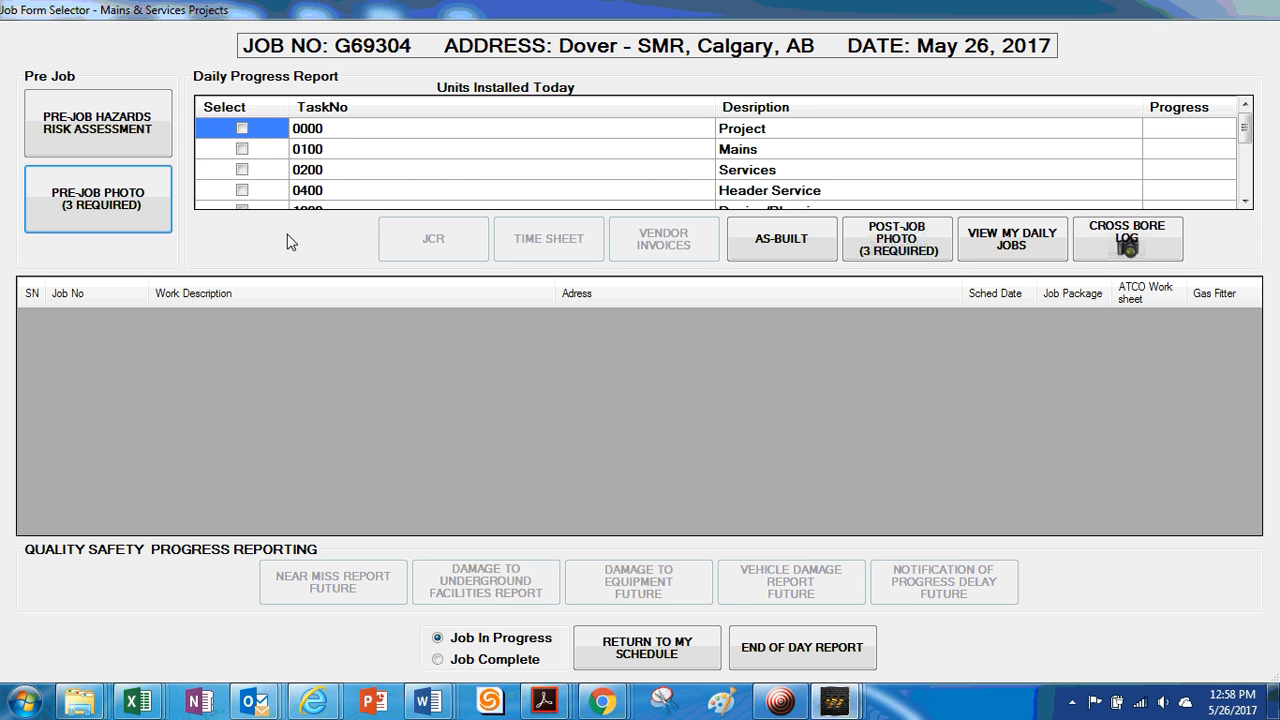
left_click(244, 150)
left_click(242, 169)
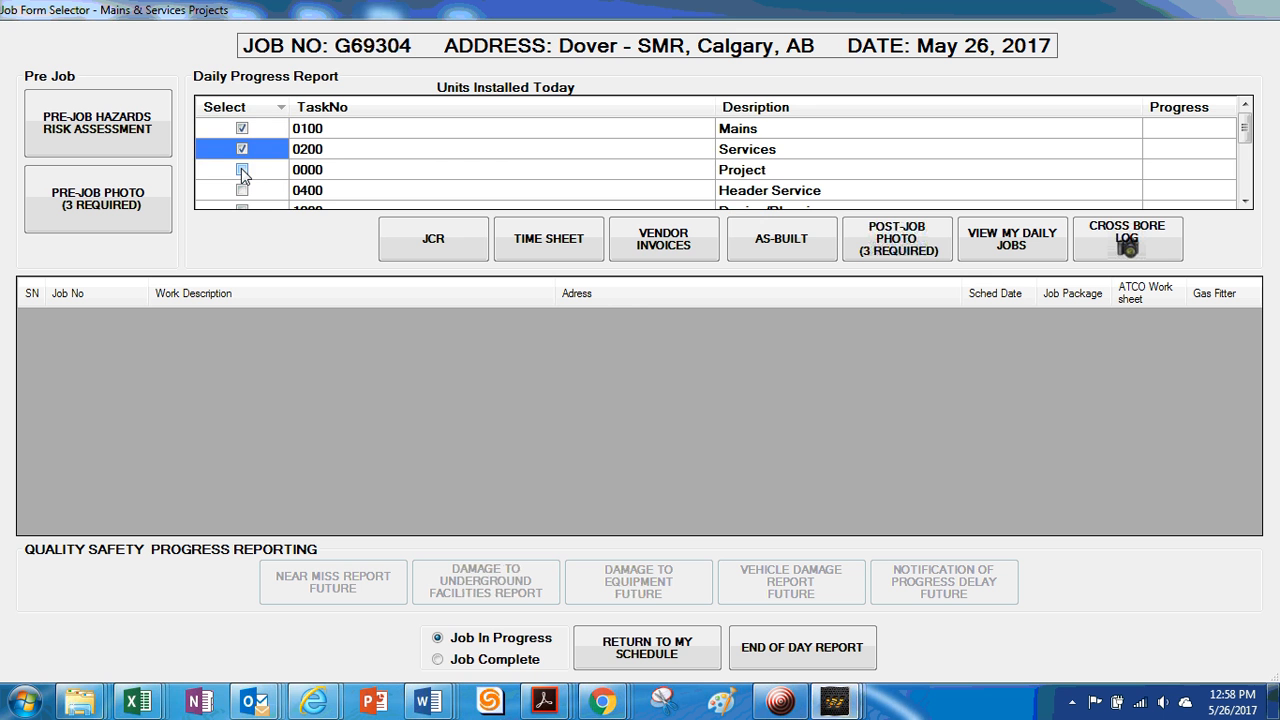
scroll(244, 174, "down", 5)
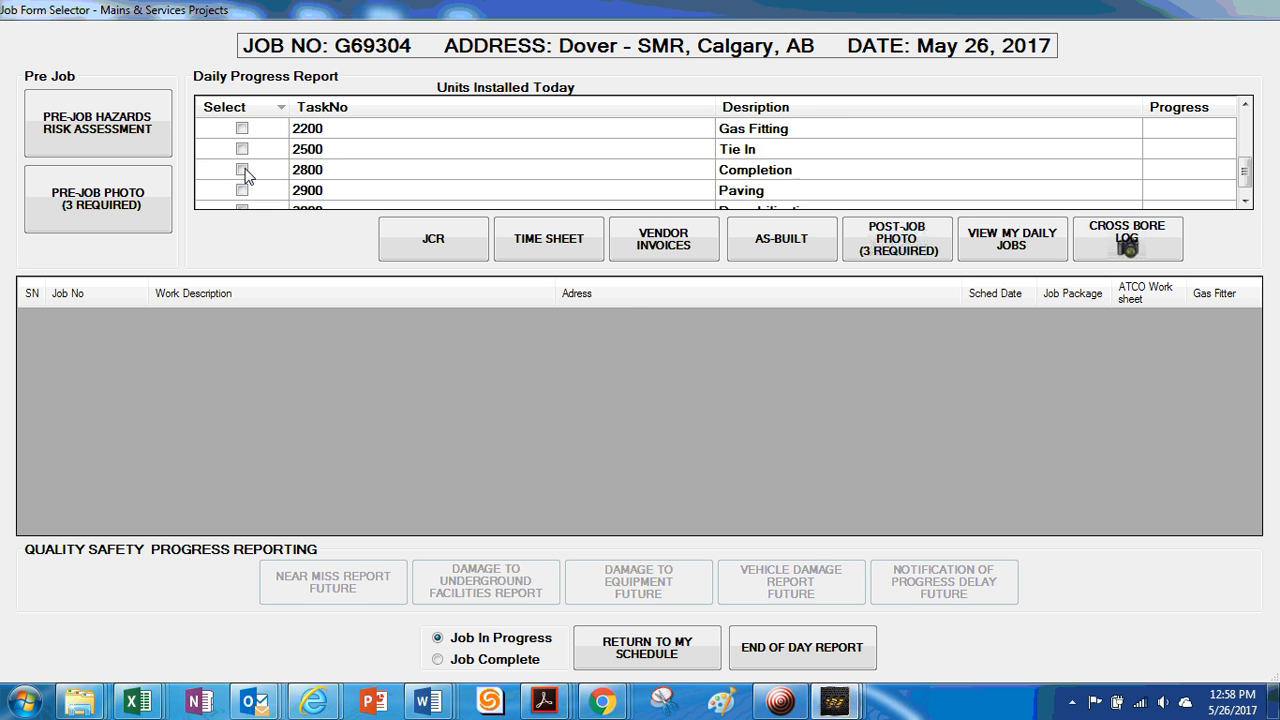
scroll(246, 176, "up", 2)
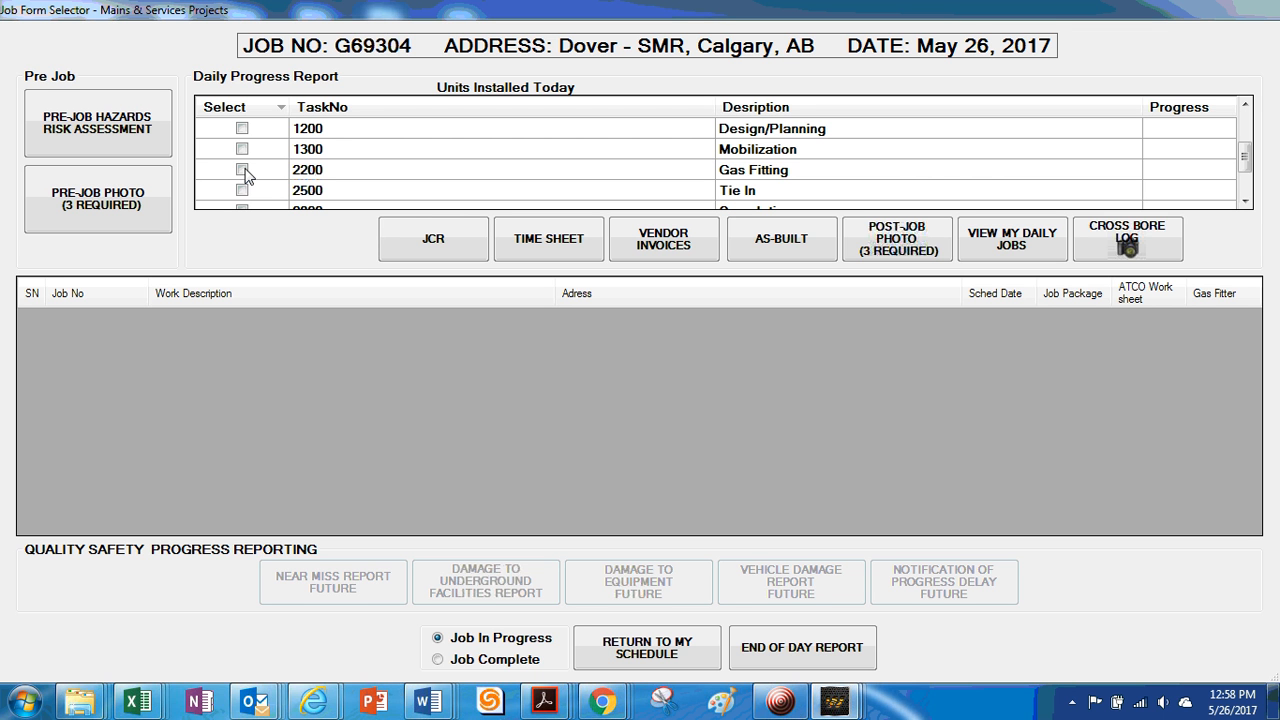
scroll(250, 172, "up", 2)
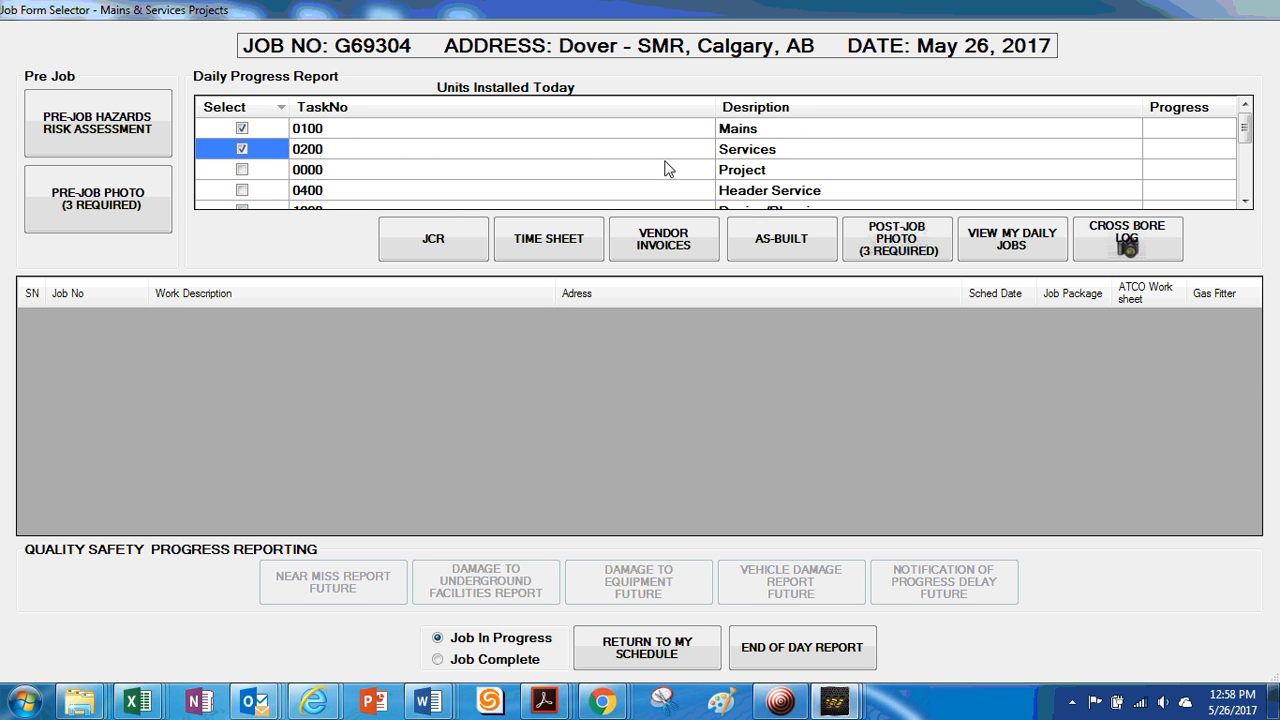
scroll(660, 169, "down", 3)
scroll(660, 169, "up", 1)
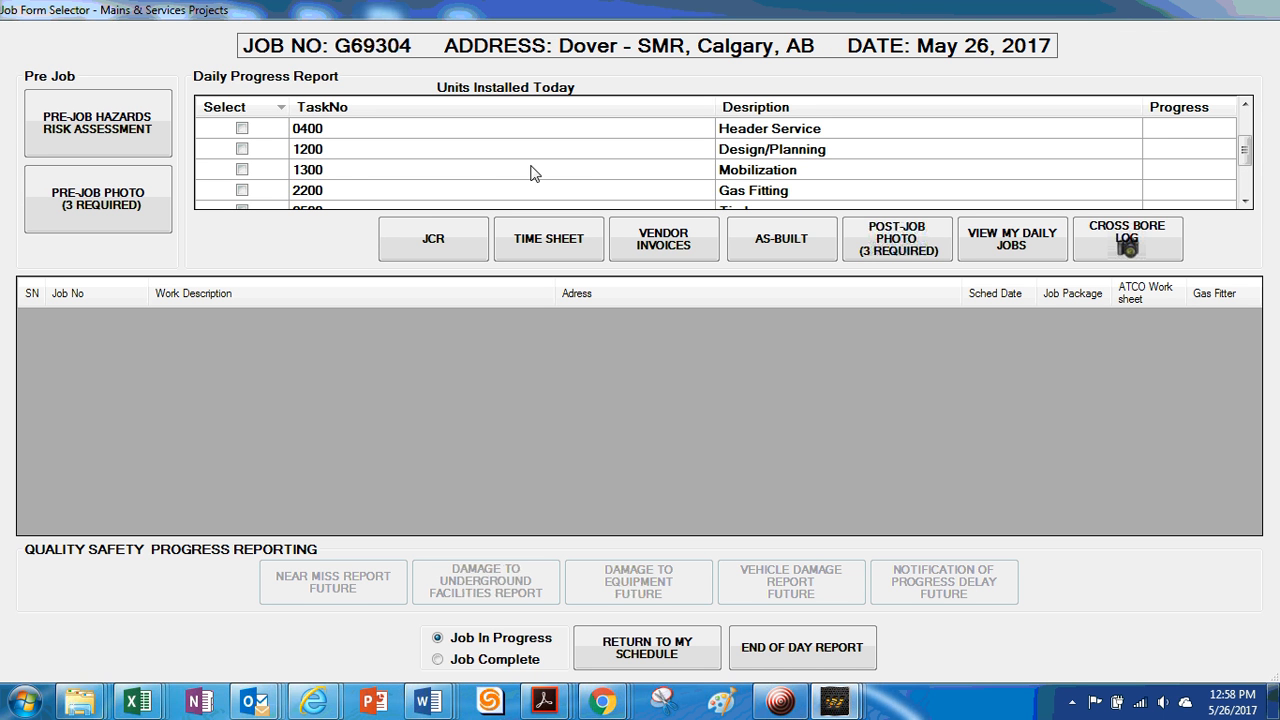
scroll(357, 196, "up", 1)
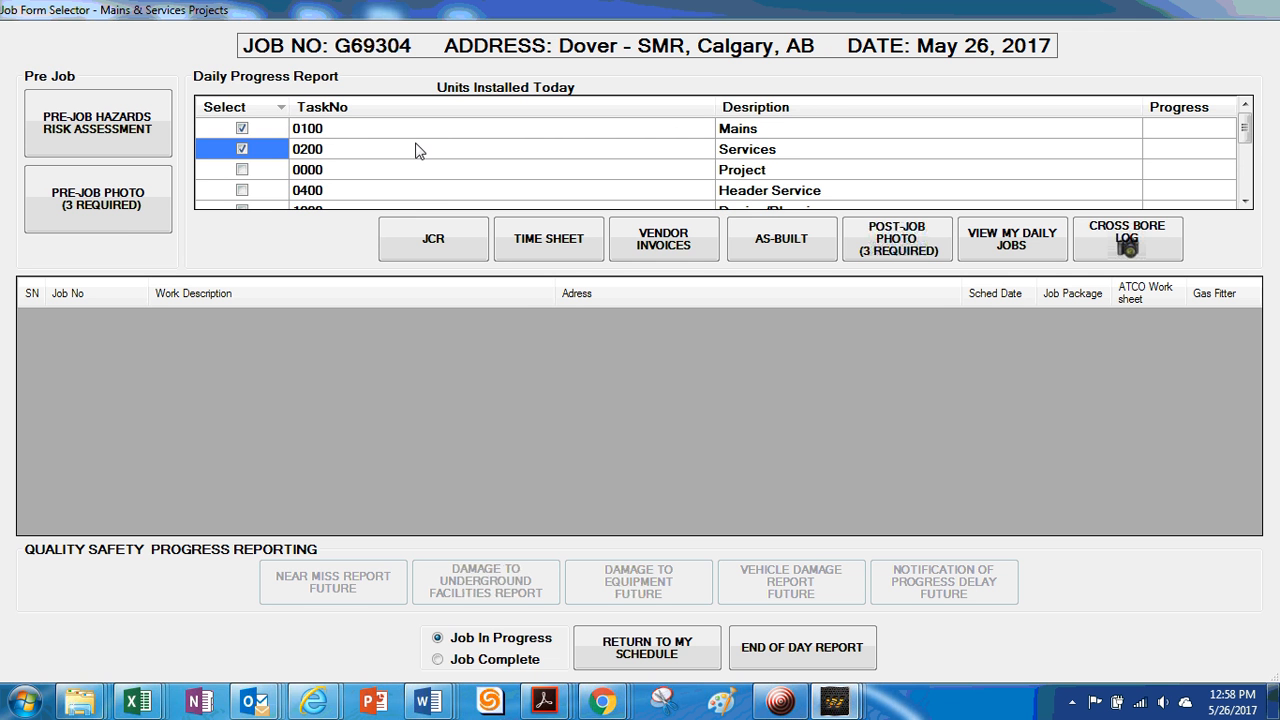
In the job's JCR, deselect codes 01.01 and 10.16 and sort the list by code in ascending order
left_click(433, 238)
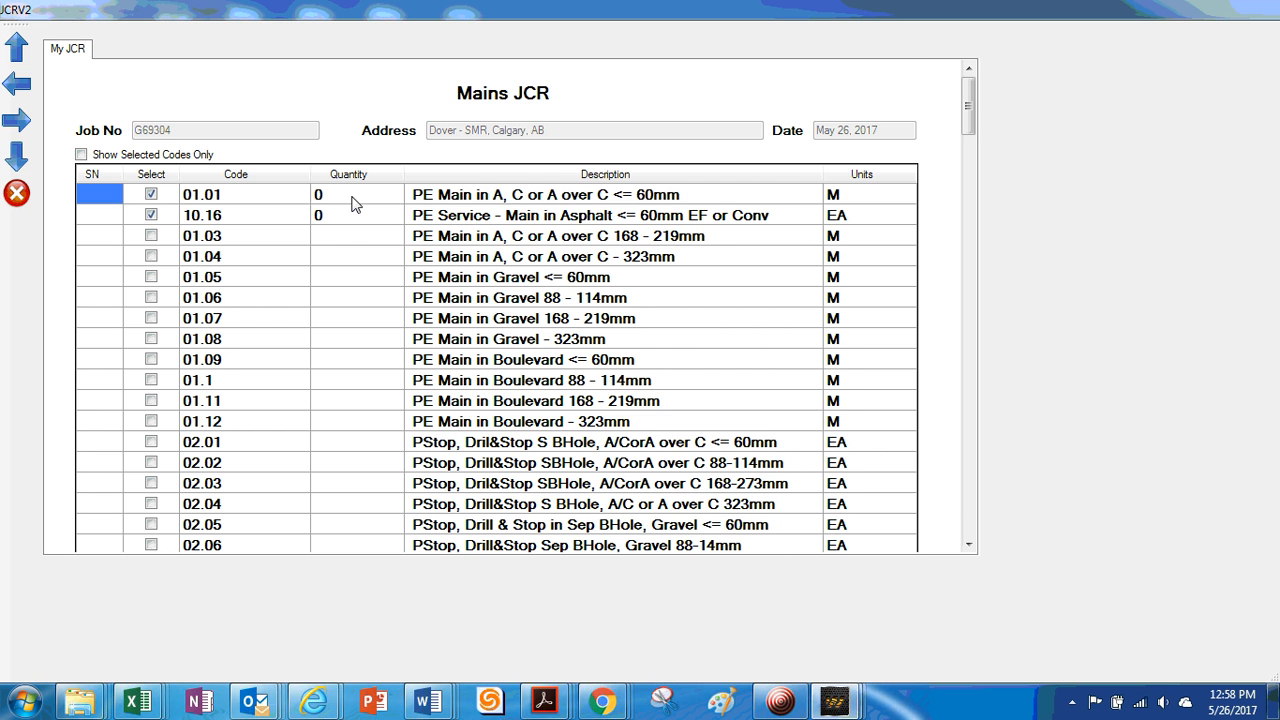
left_click_drag(151, 200, 150, 198)
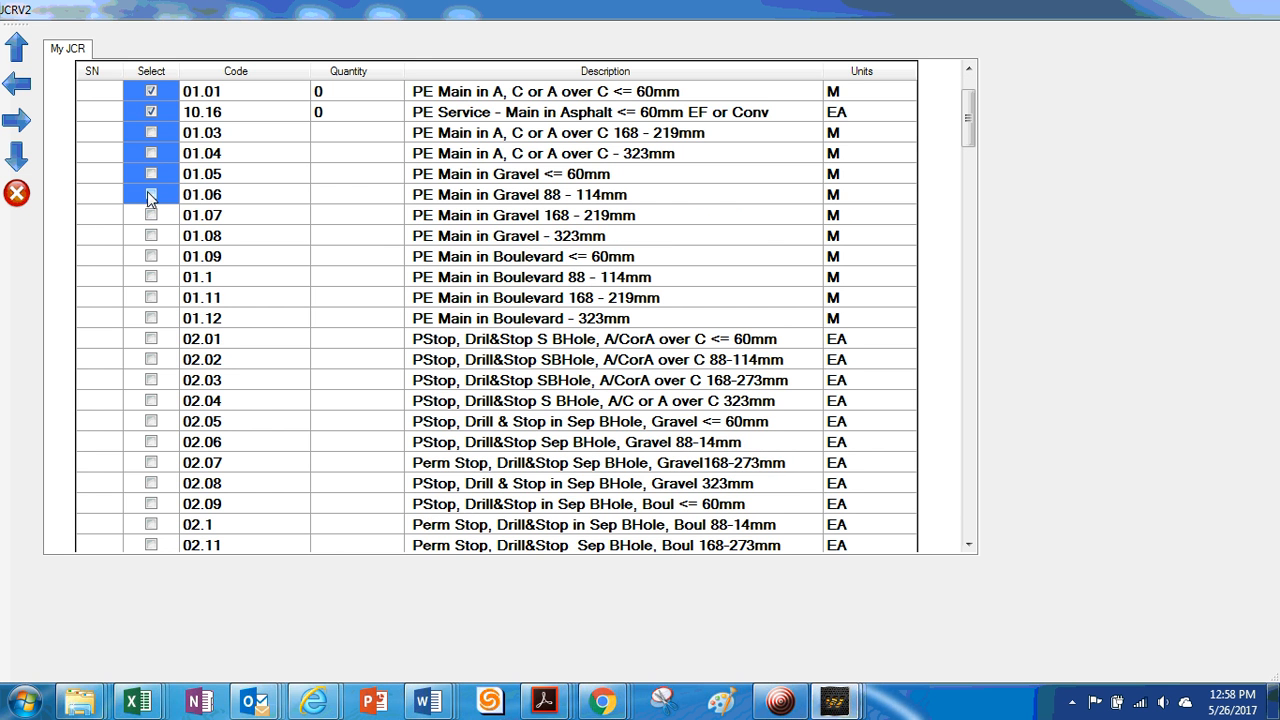
left_click(145, 93)
left_click(151, 110)
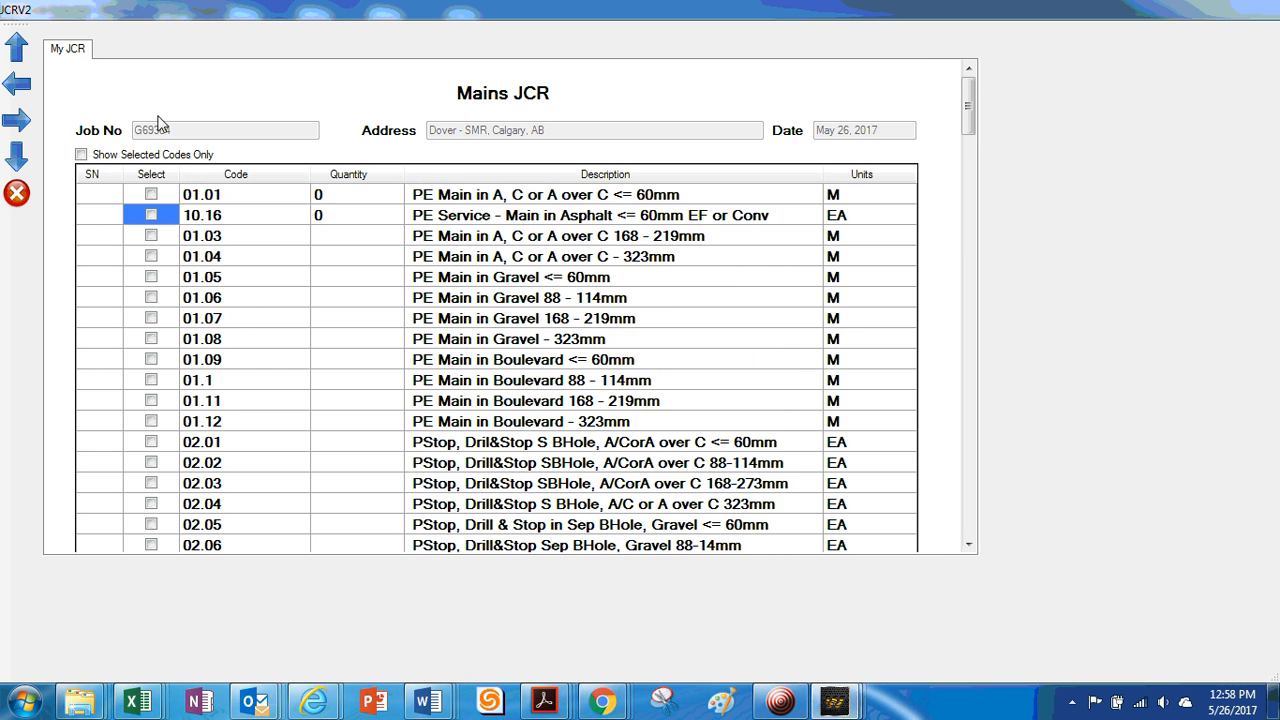
left_click(257, 174)
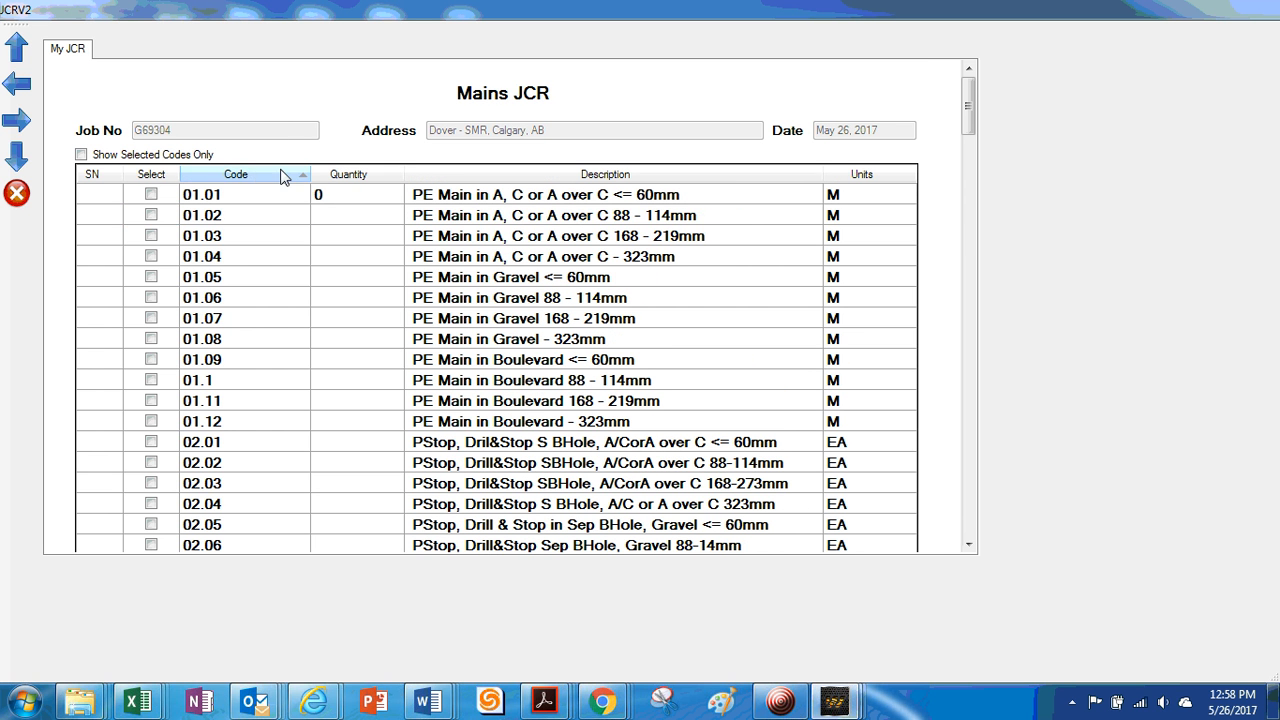
Enter a quantity of 100 for code 01.01, PE Main in A, C or A over C <= 60mm, and select that code
left_click(337, 206)
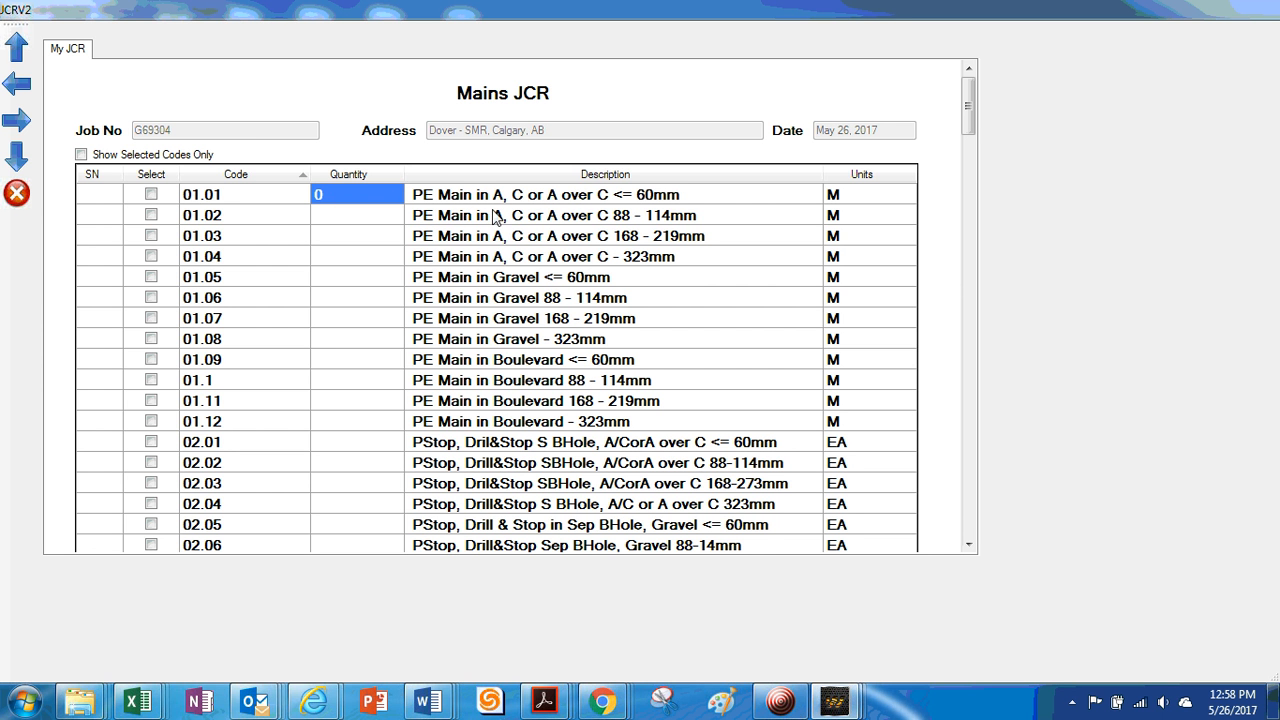
type("100")
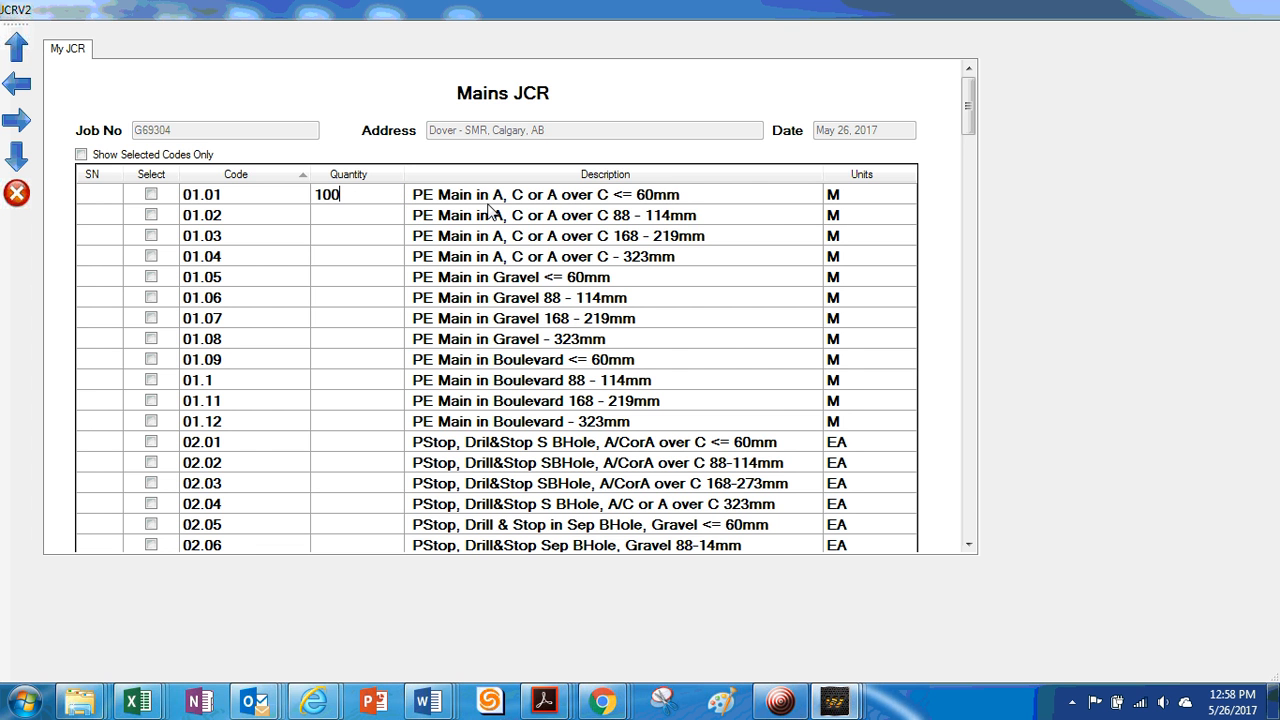
key("Return")
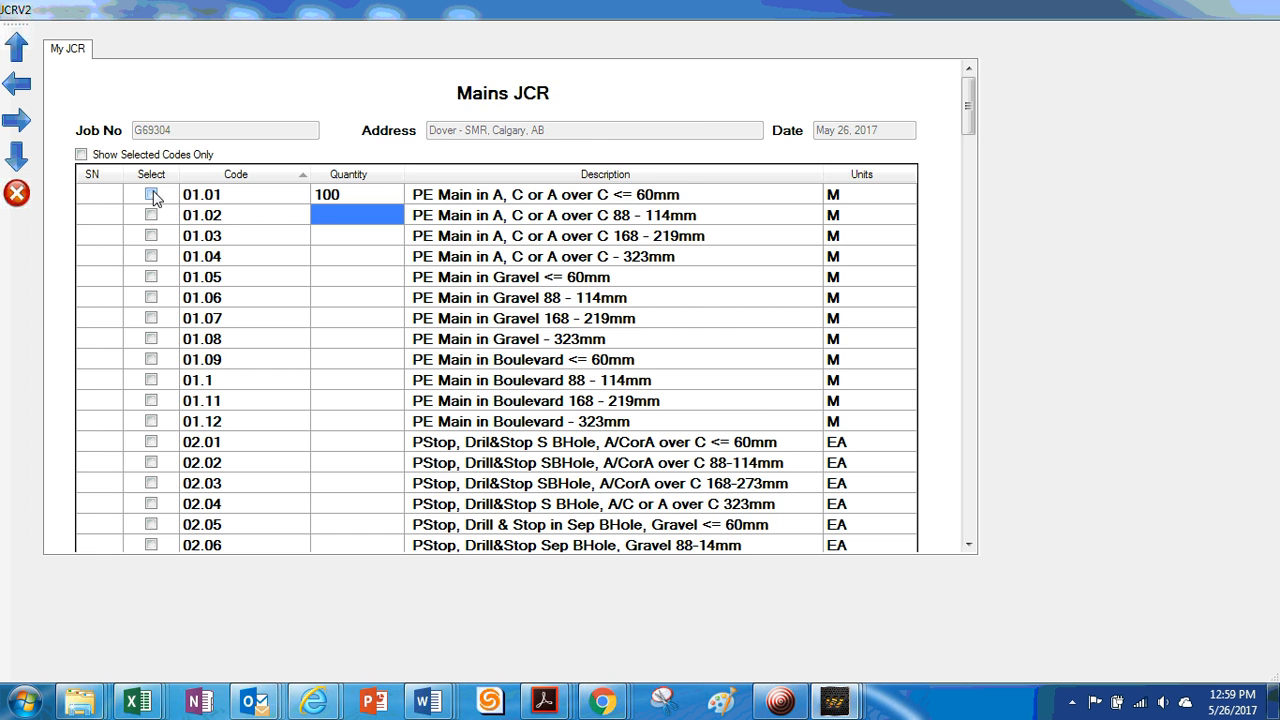
left_click(151, 194)
Select code 10.16, PE Service - Main in Asphalt <= 60mm EF or Conv, with a quantity of 12
scroll(311, 226, "down", 10)
scroll(303, 186, "down", 15)
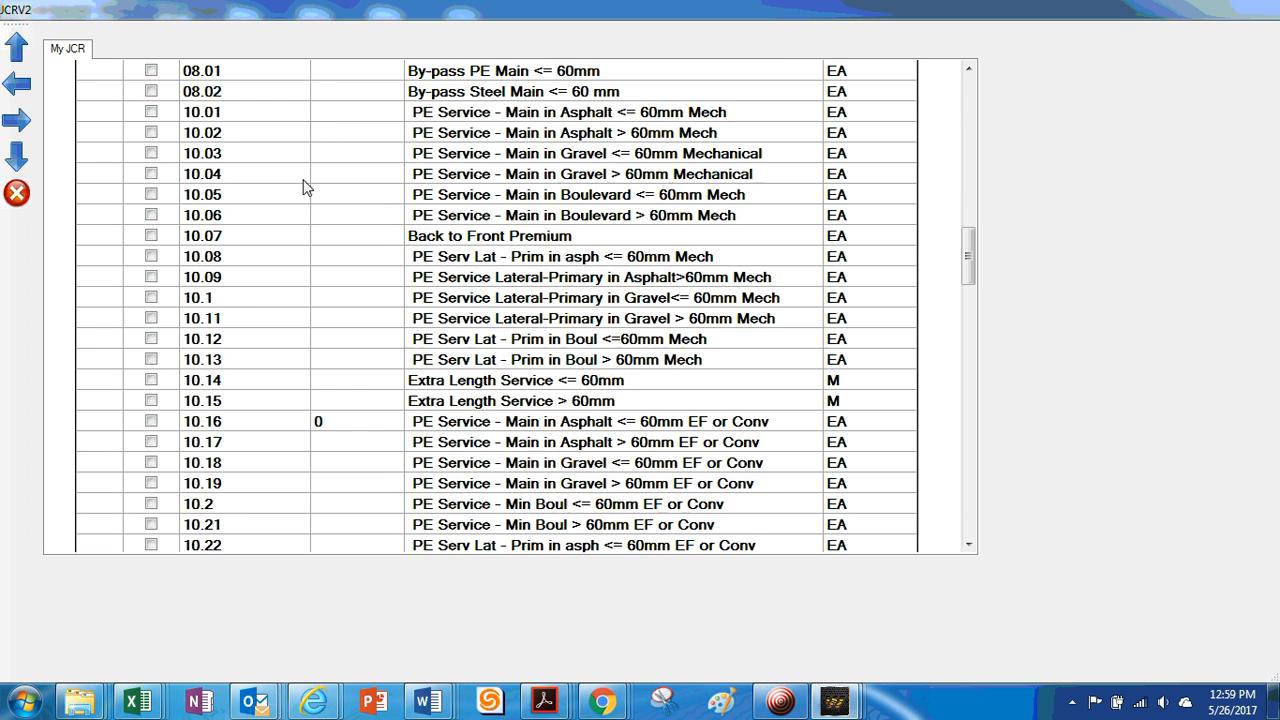
scroll(285, 218, "up", 5)
left_click(346, 428)
type("12")
Sort the Mains JCR by quantity in descending order to review the codes with entered quantities
scroll(357, 410, "up", 20)
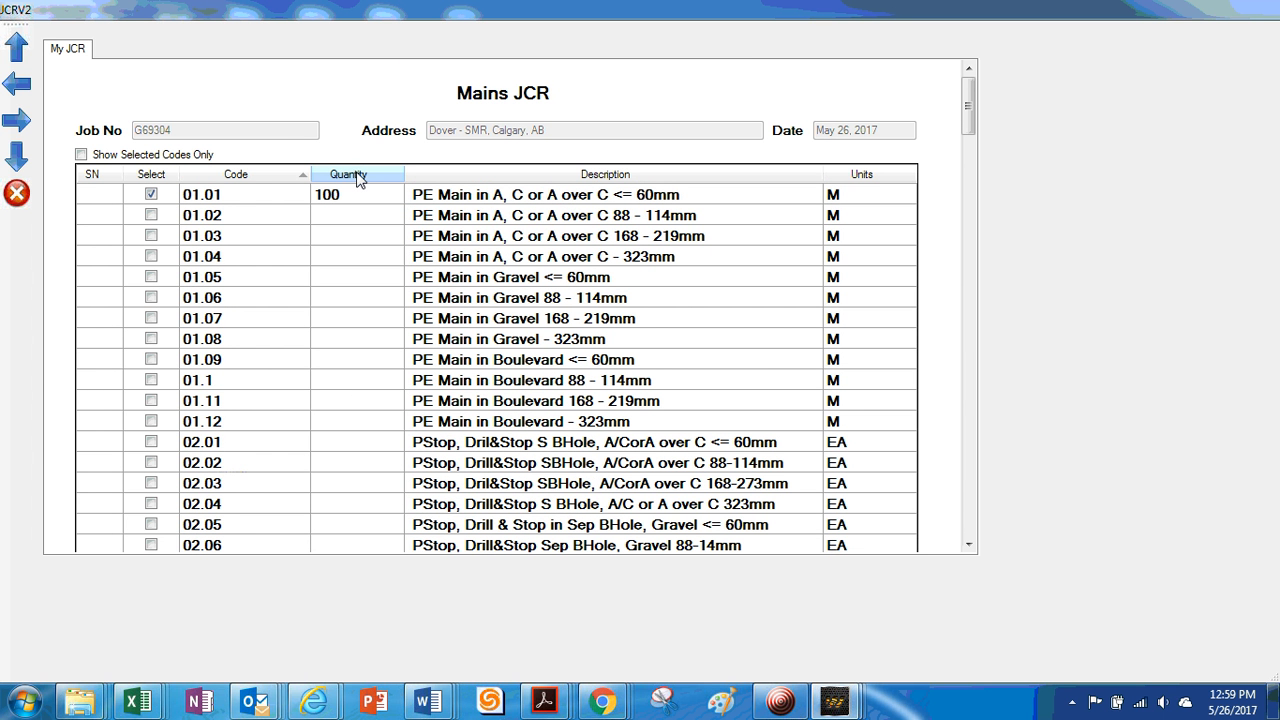
left_click(369, 167)
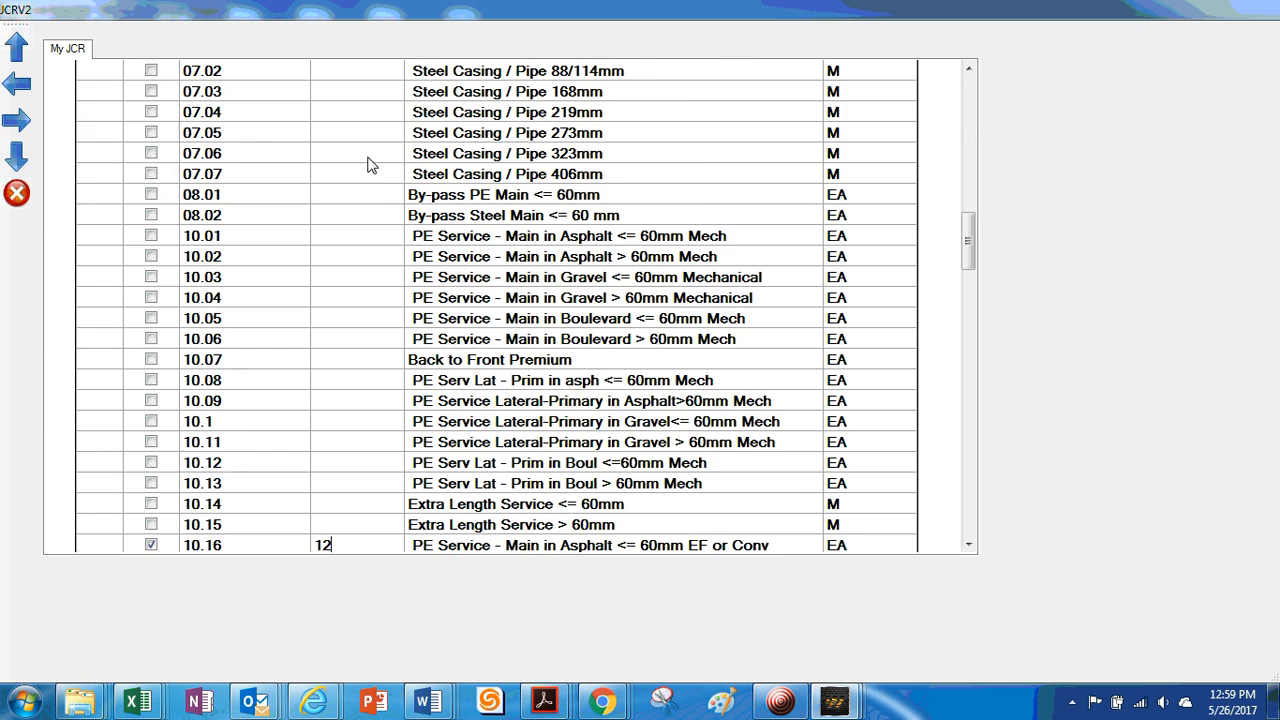
scroll(366, 160, "up", 15)
left_click(349, 176)
scroll(350, 178, "up", 20)
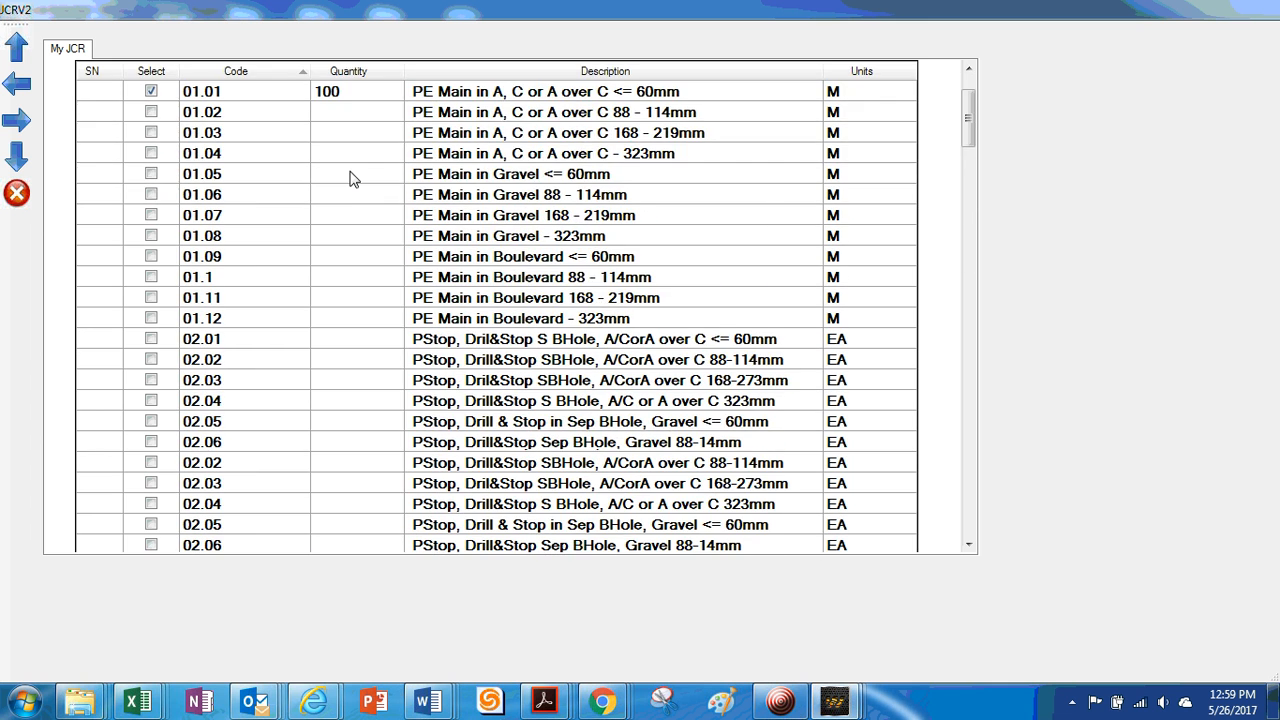
scroll(337, 120, "up", 15)
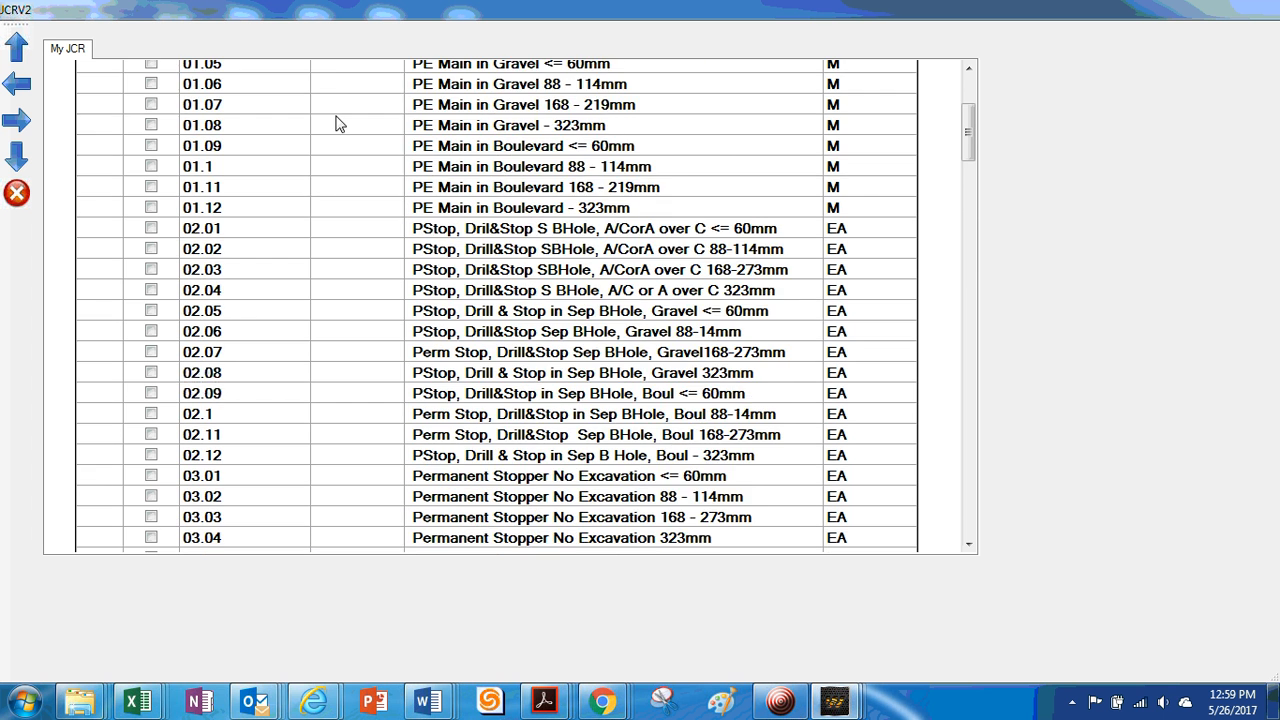
scroll(337, 121, "up", 5)
left_click(347, 176)
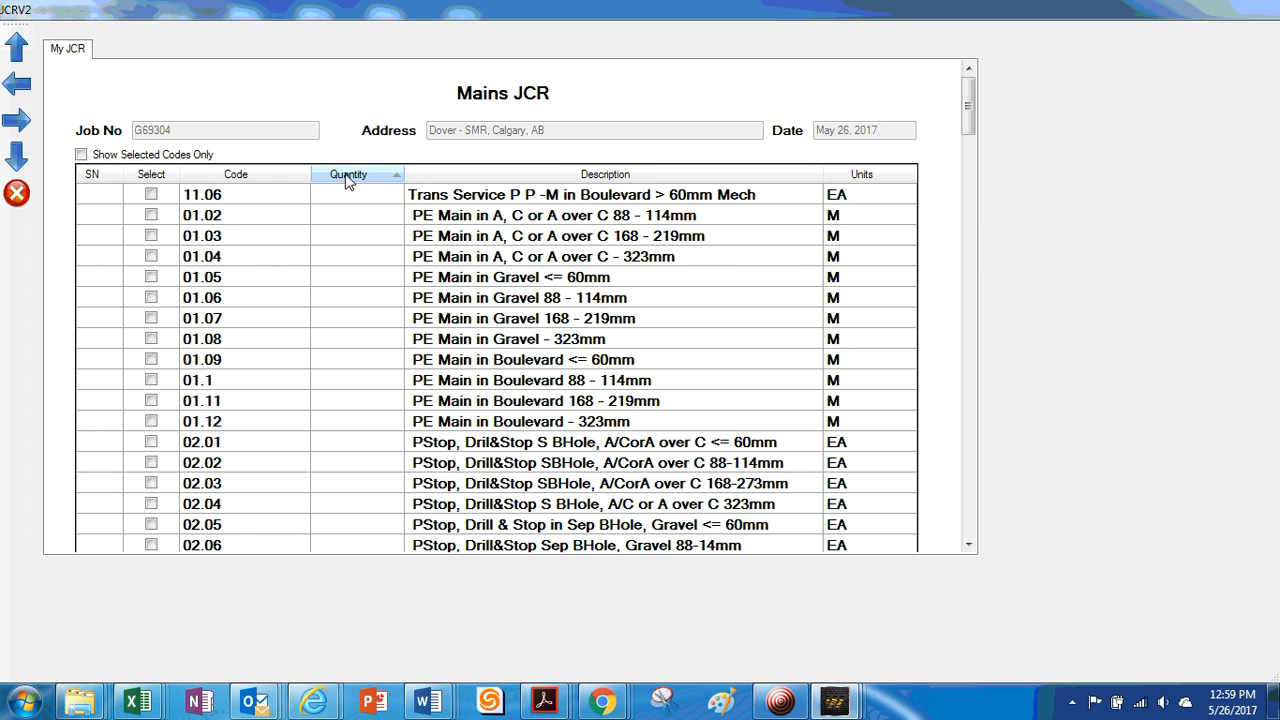
left_click(347, 176)
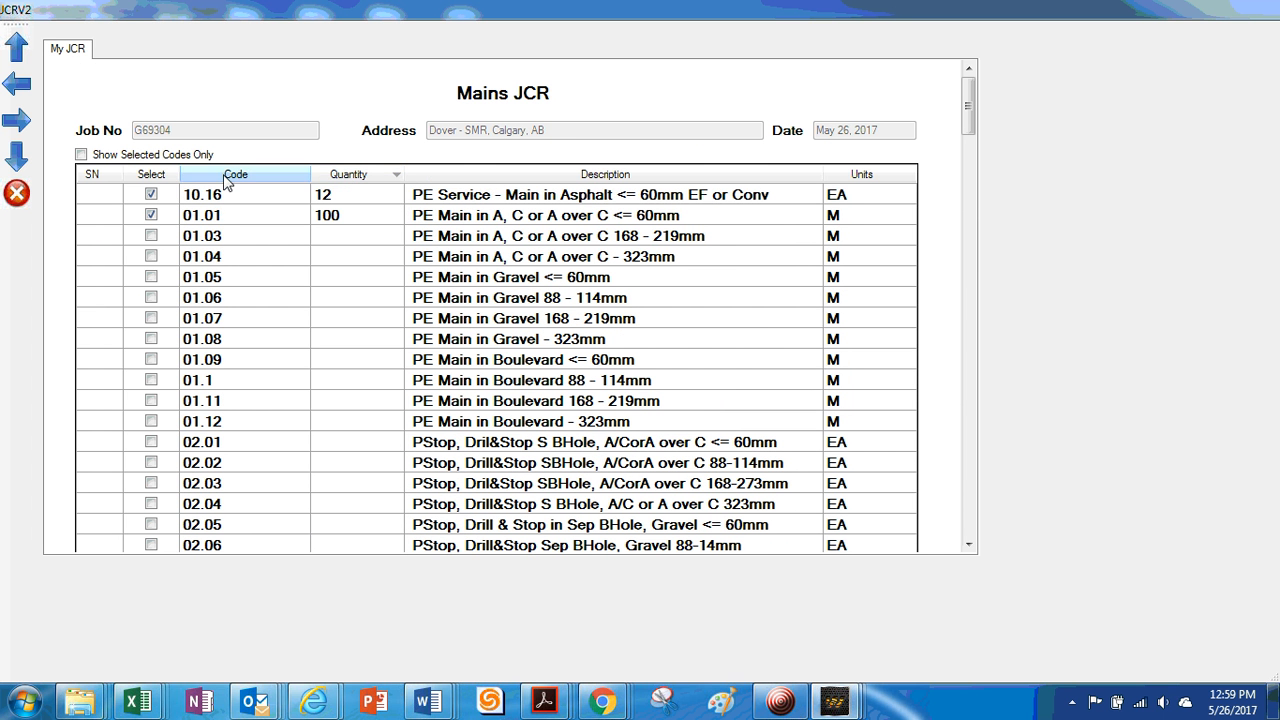
left_click(348, 188)
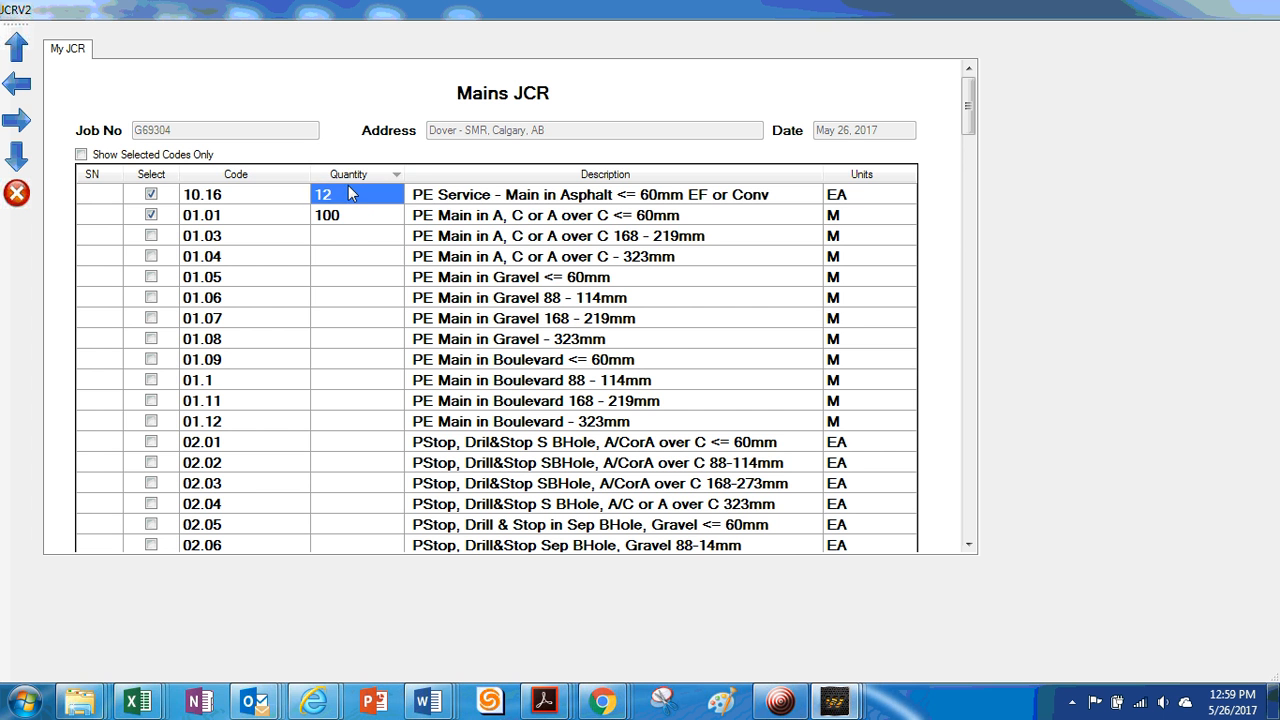
left_click(352, 174)
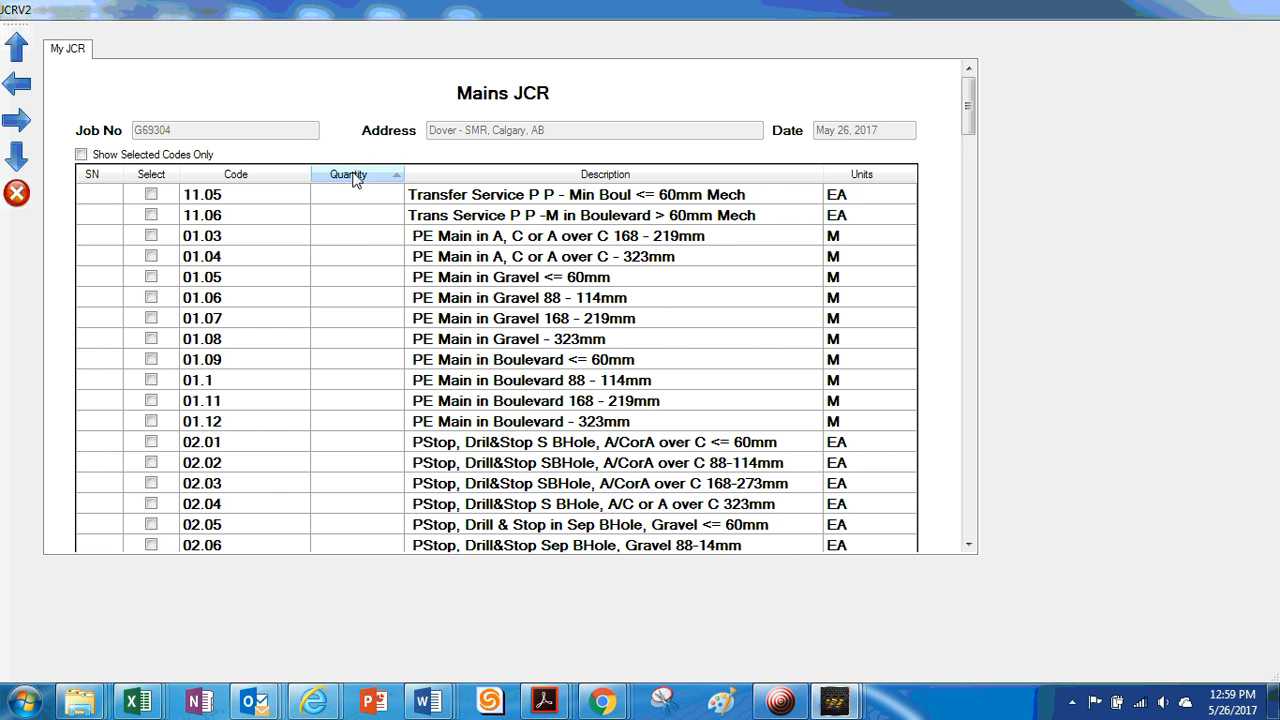
left_click(357, 174)
Sort the list by code again and review it with only the selected codes shown, returning to the full list
left_click(222, 176)
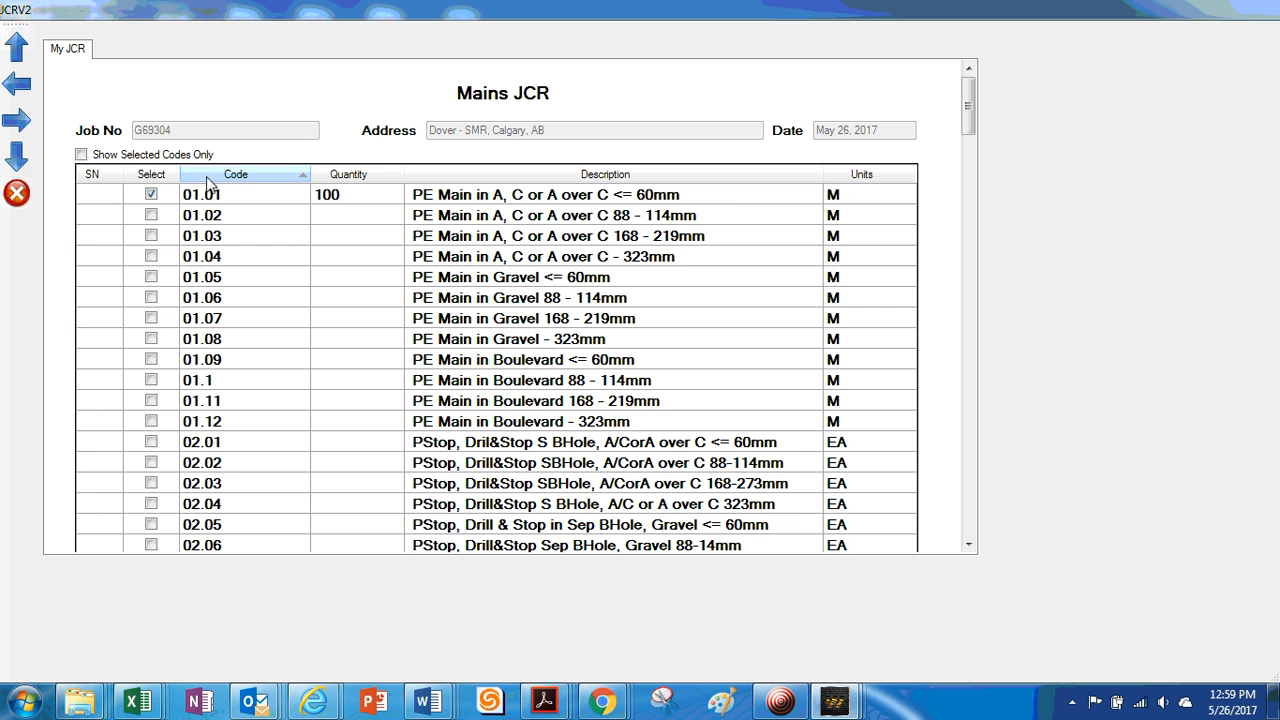
left_click(81, 154)
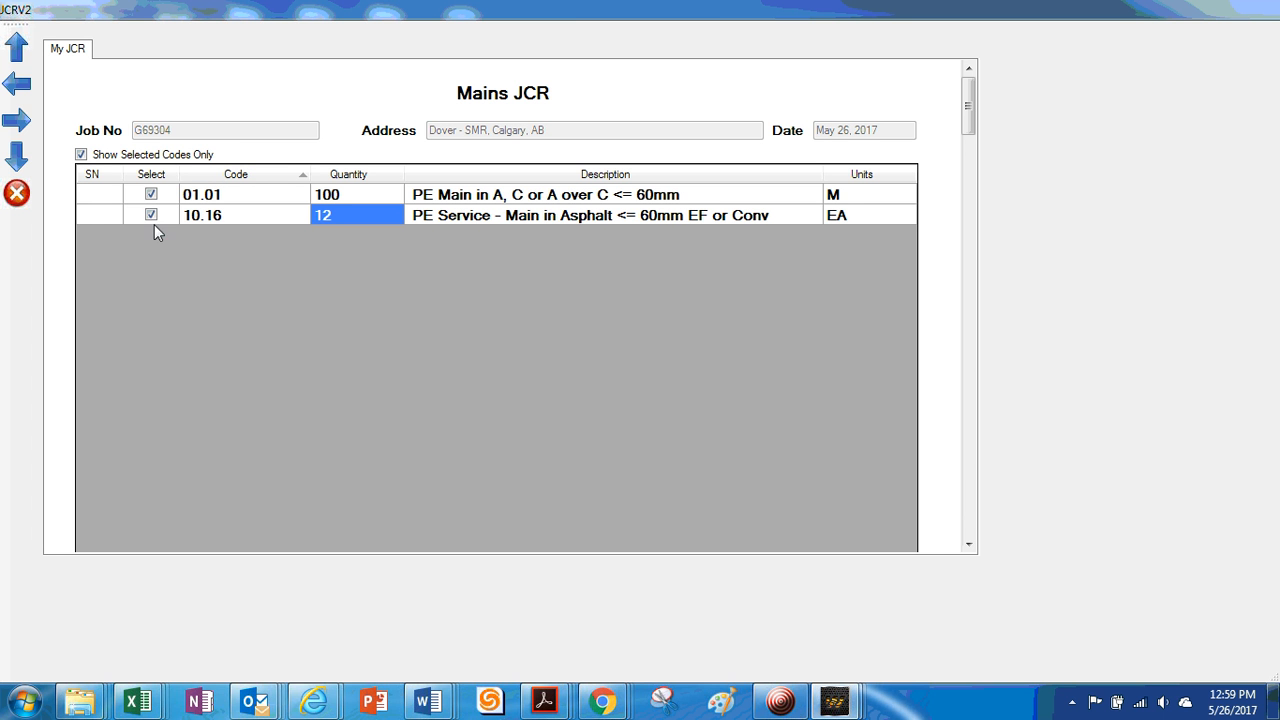
left_click(81, 154)
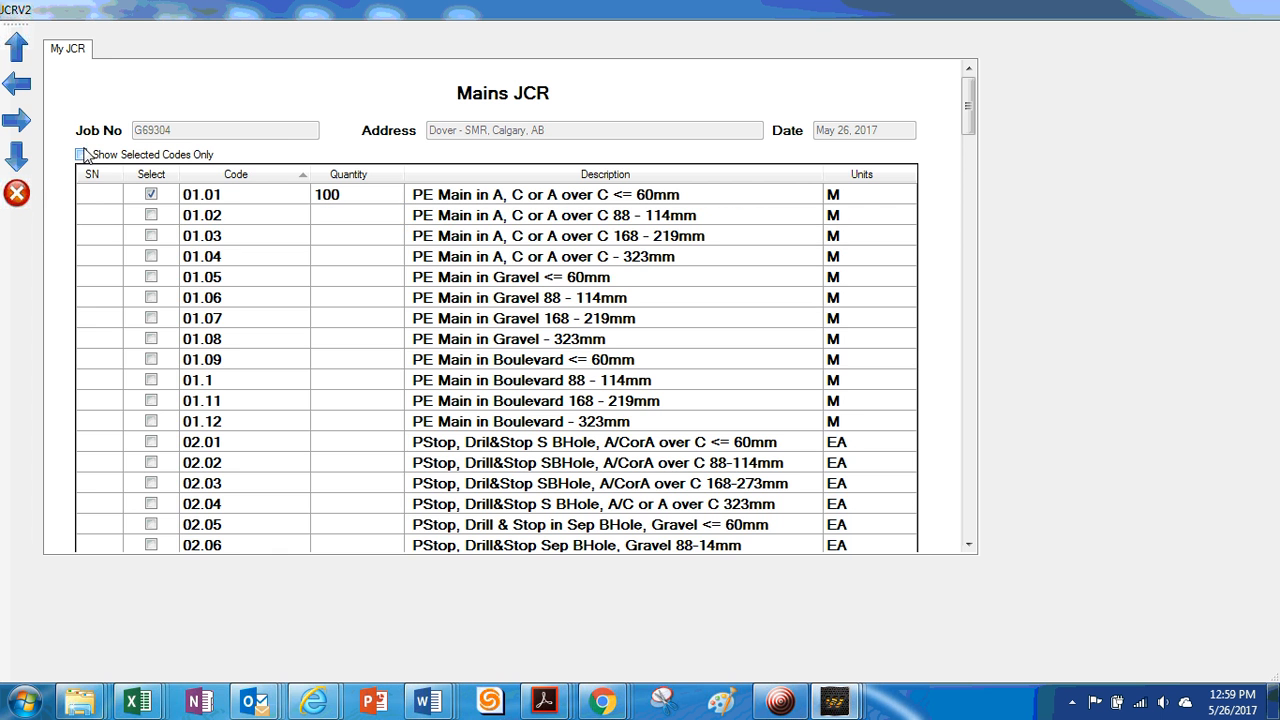
Exit the Mains JCR and open the time sheet for job G69304
left_click(15, 194)
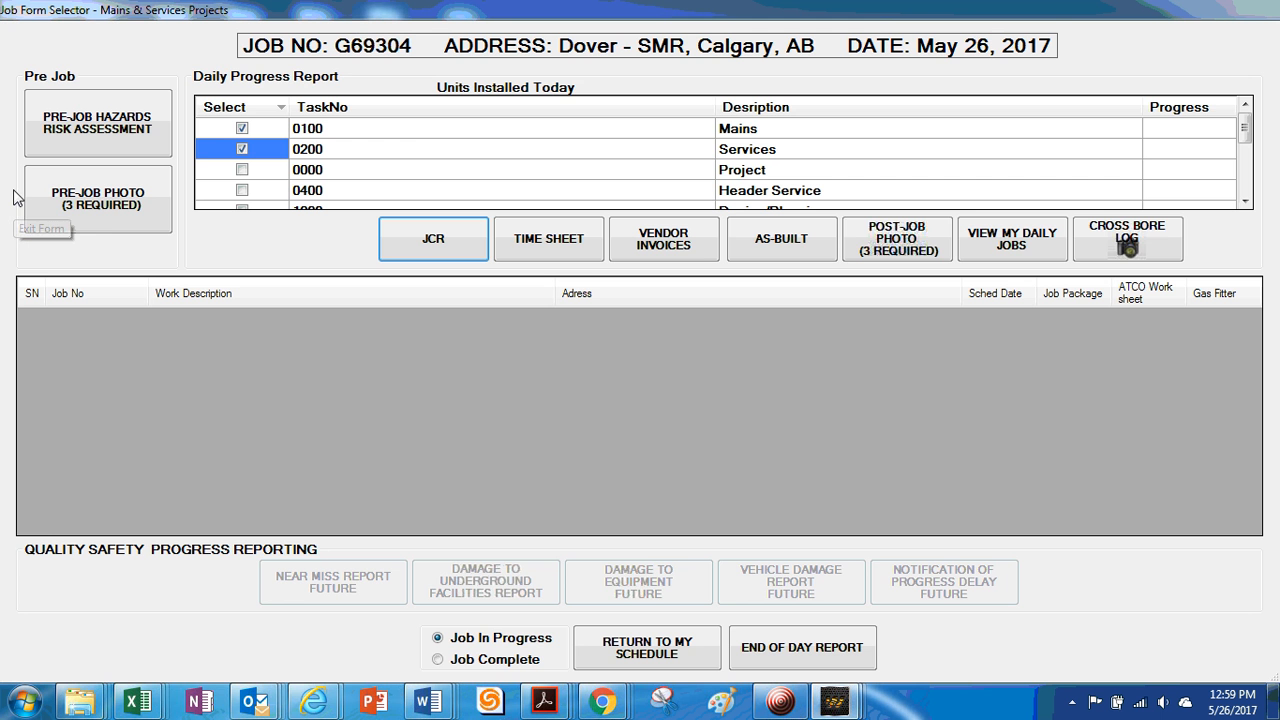
left_click(524, 241)
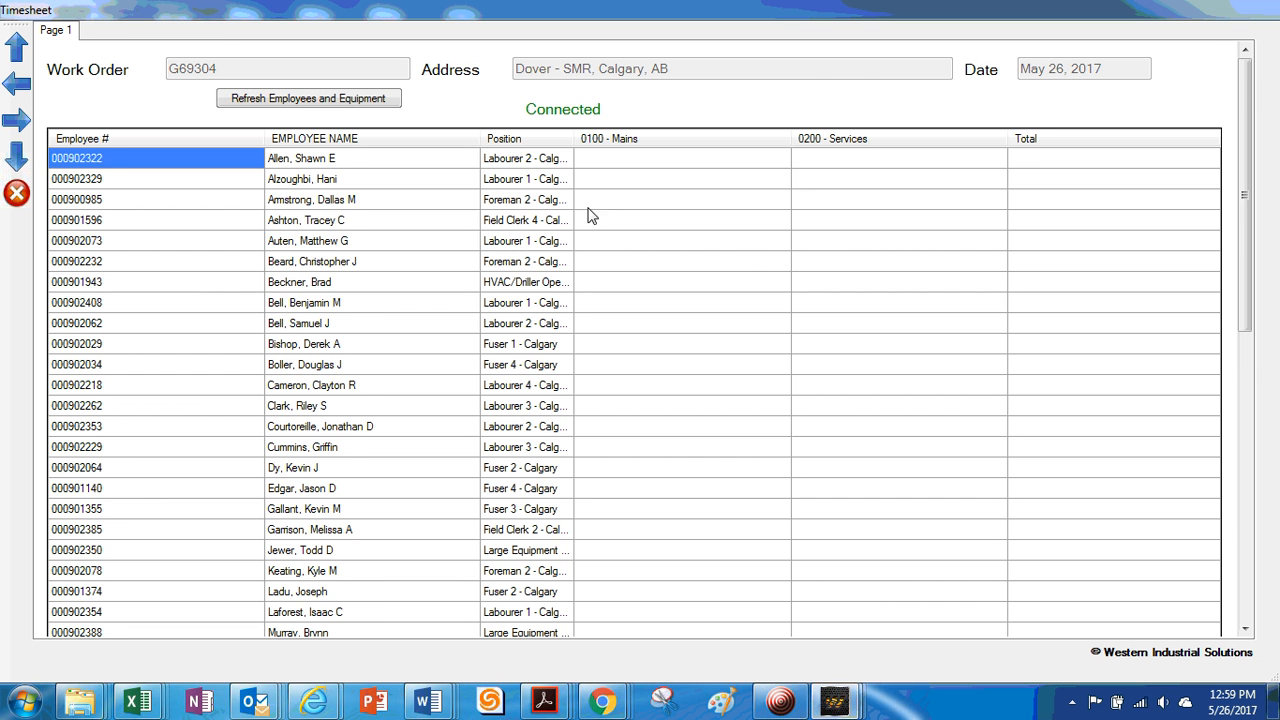
Examine the time sheet's employee, internal subs / floaters and vehicle sections with their 0100 - Mains and 0200 - Services columns
scroll(751, 249, "down", 5)
scroll(751, 245, "down", 3)
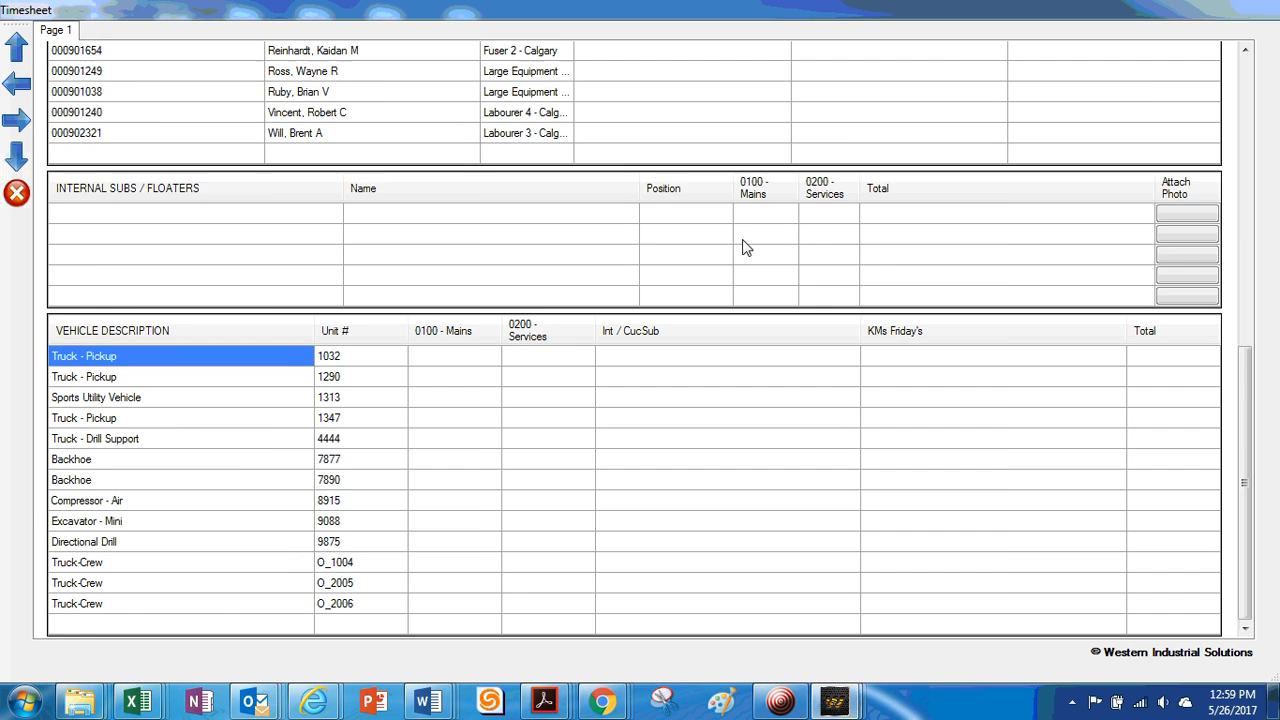
scroll(742, 239, "up", 7)
left_click(742, 239)
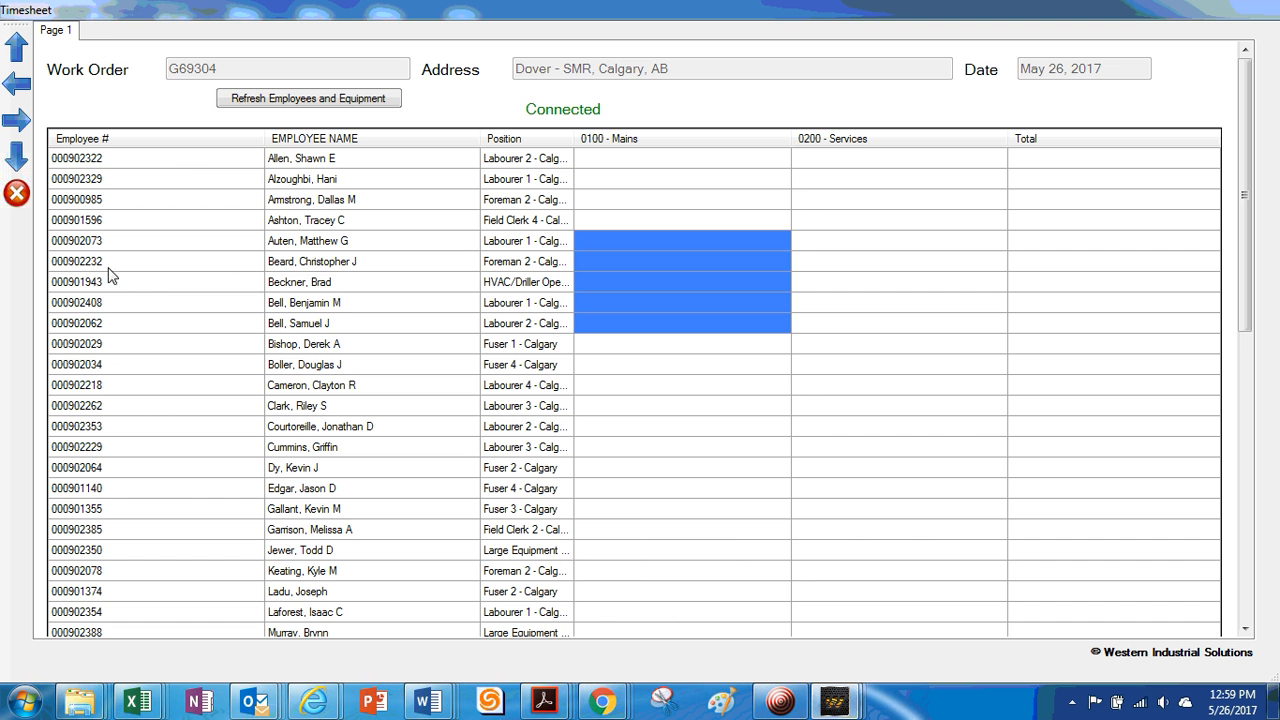
scroll(435, 585, "down", 3)
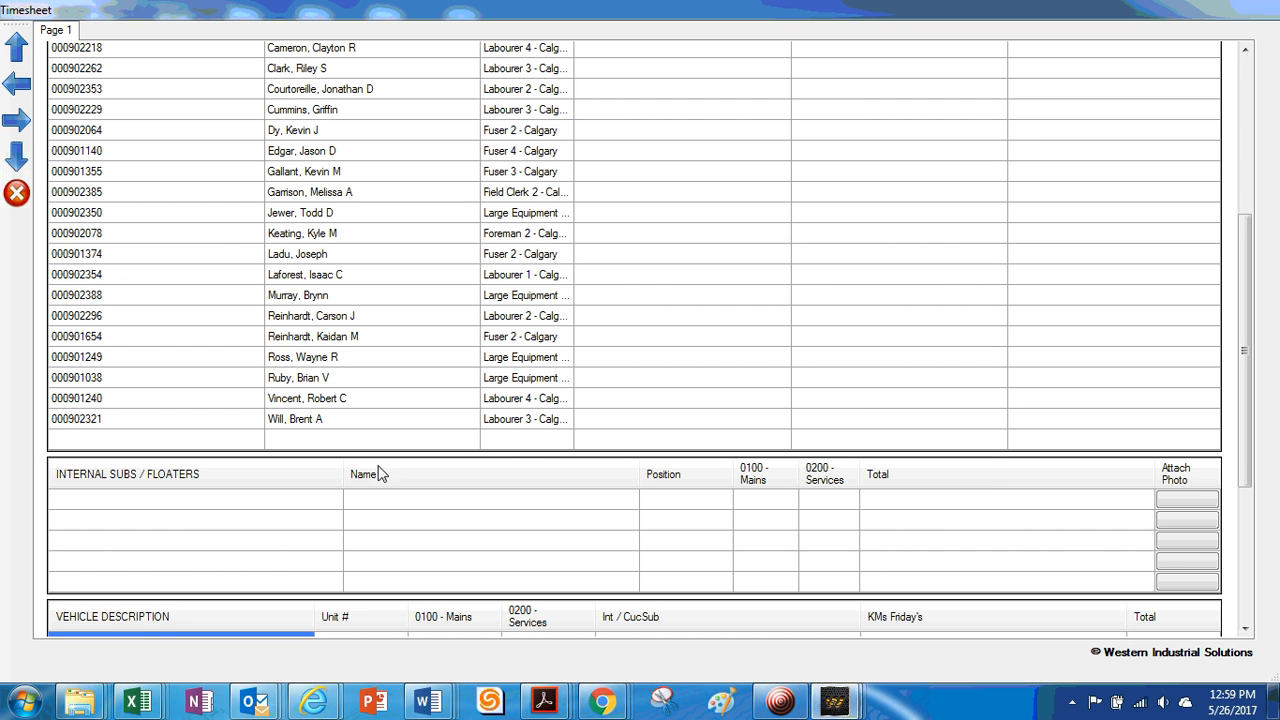
scroll(330, 182, "up", 3)
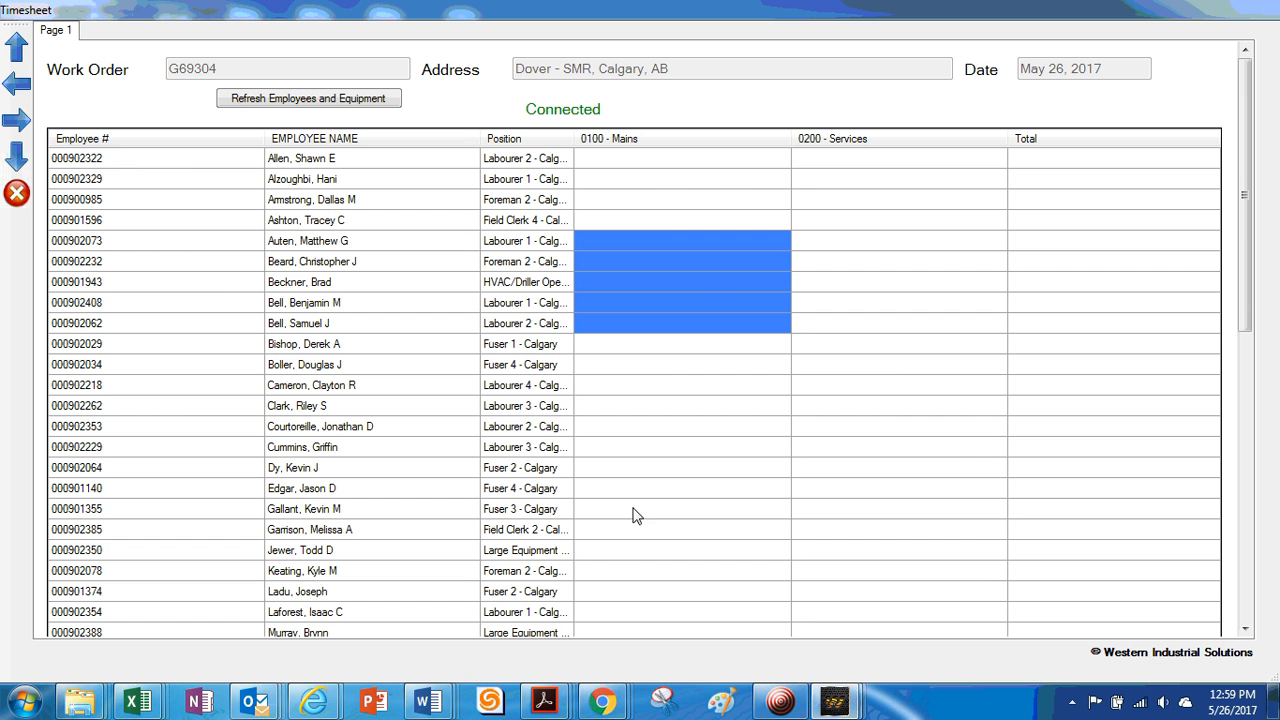
left_click(634, 163)
scroll(592, 205, "down", 3)
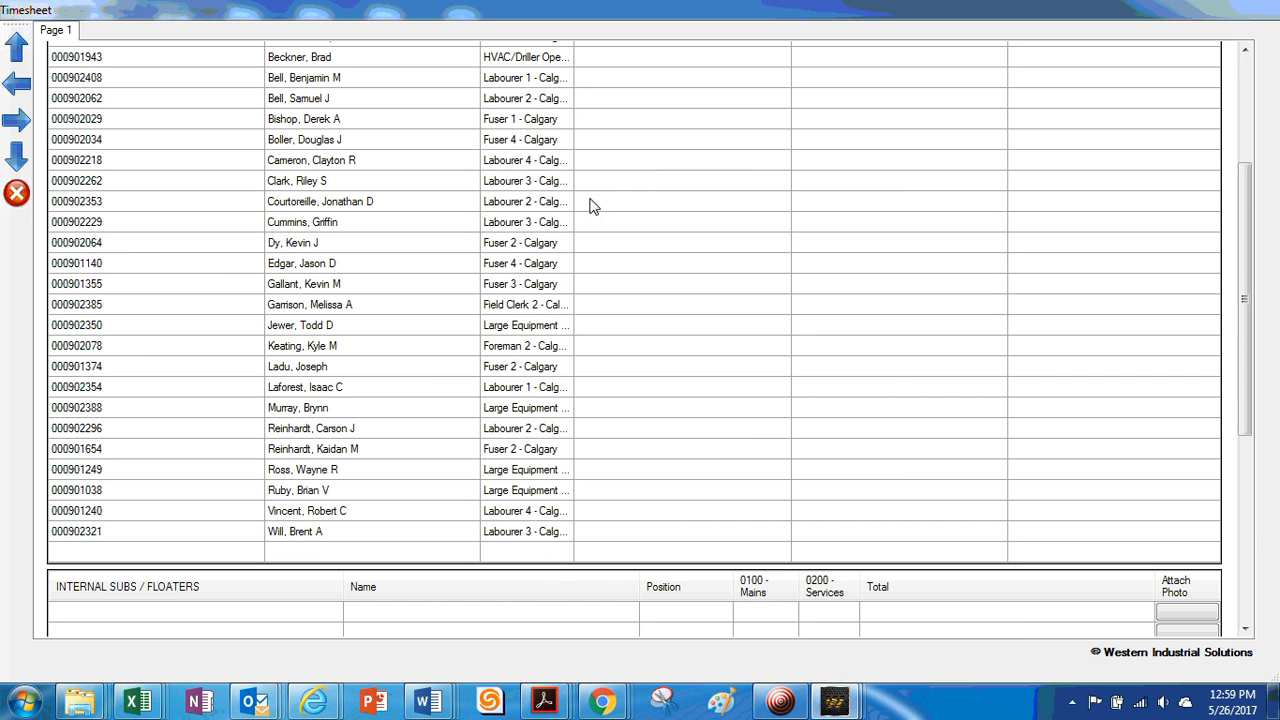
scroll(590, 205, "up", 3)
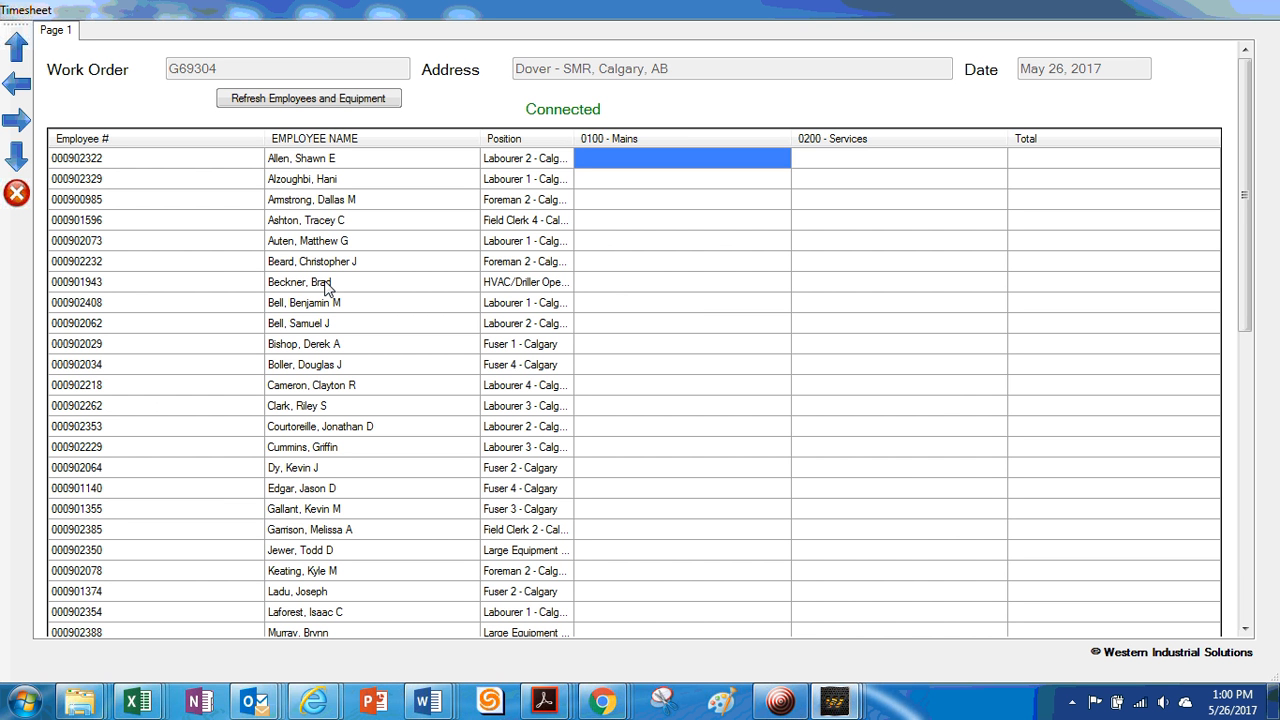
scroll(325, 287, "down", 10)
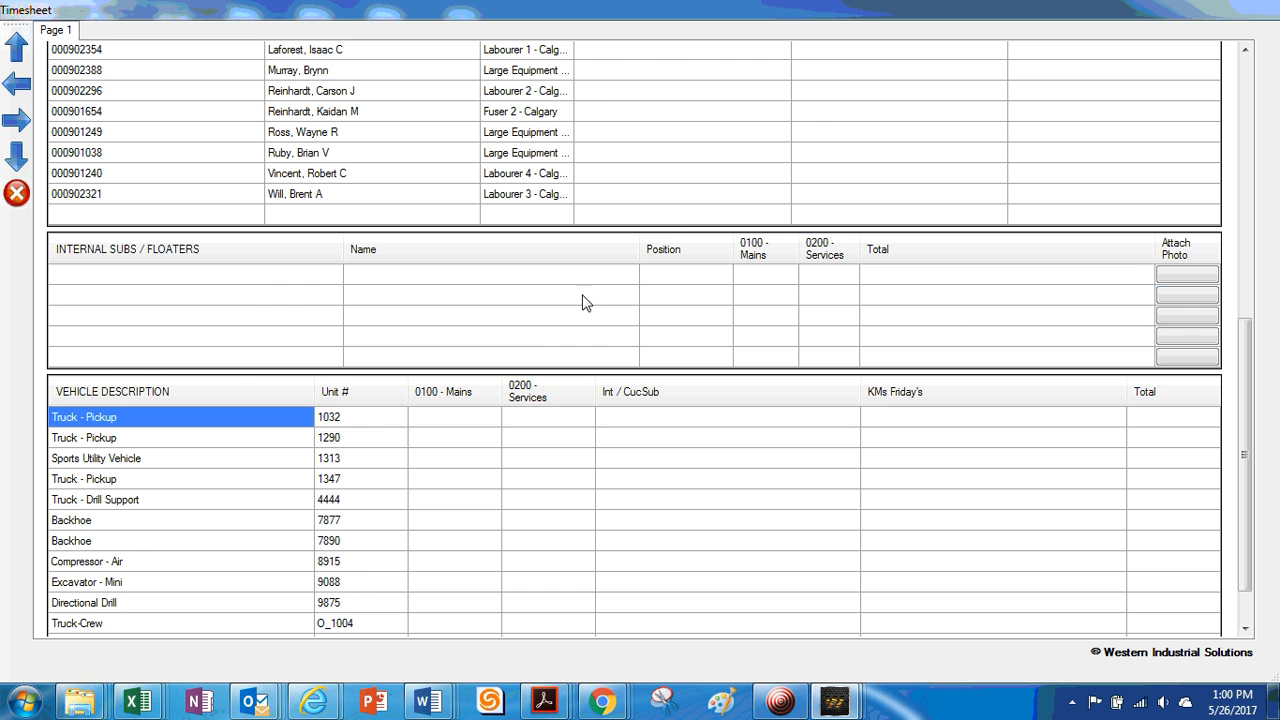
scroll(258, 320, "down", 1)
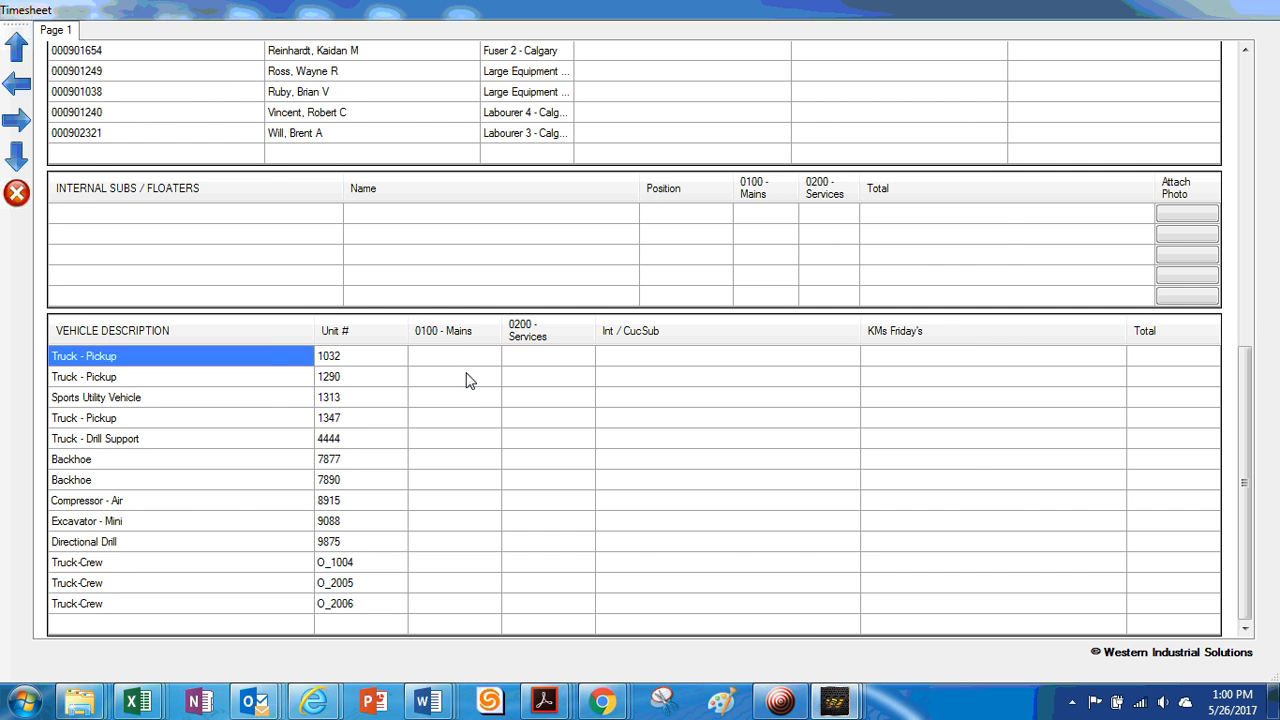
scroll(466, 381, "up", 10)
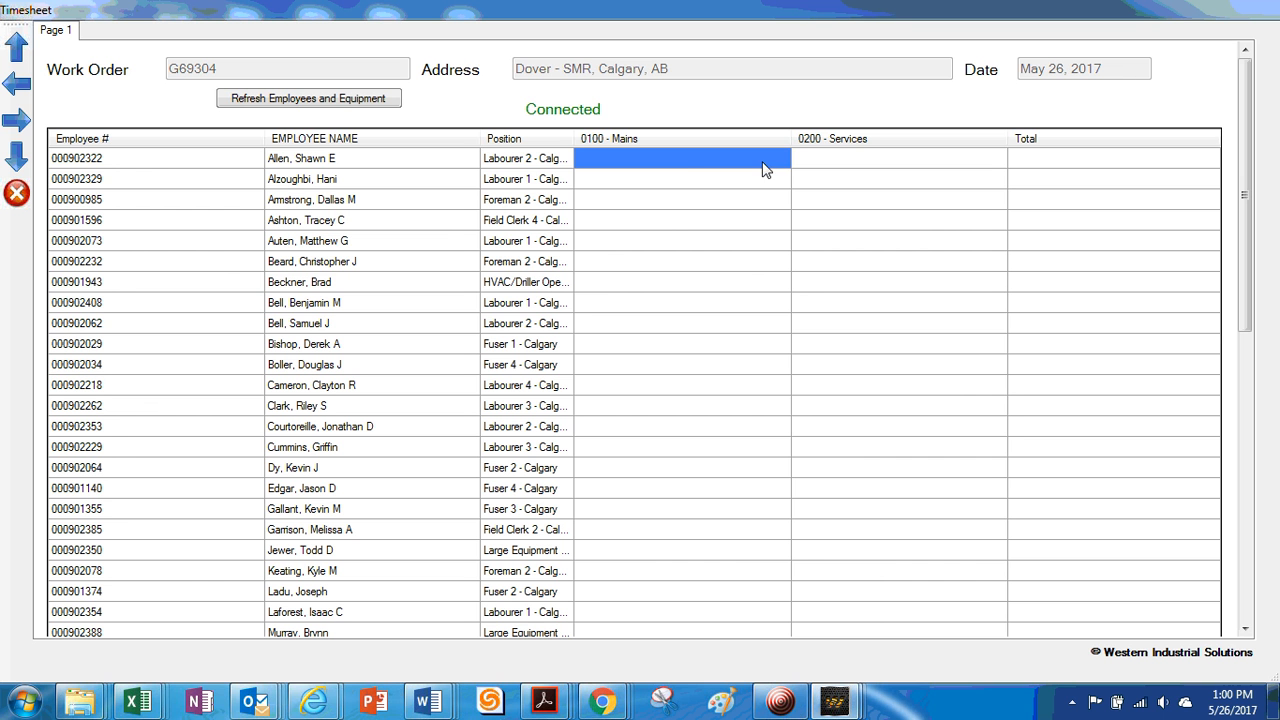
Enter 8 hours under 0100 - Mains for each of the first fourteen employees in the time sheet
left_click(675, 168)
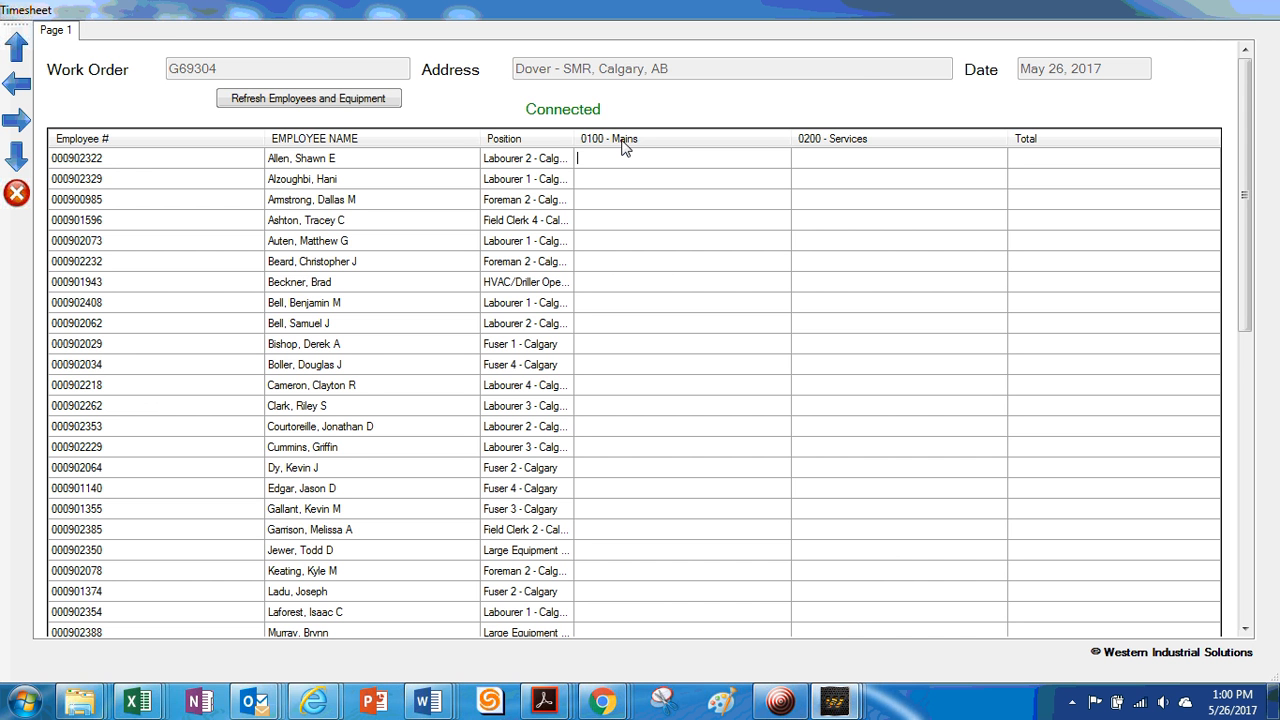
type("8")
key("Return")
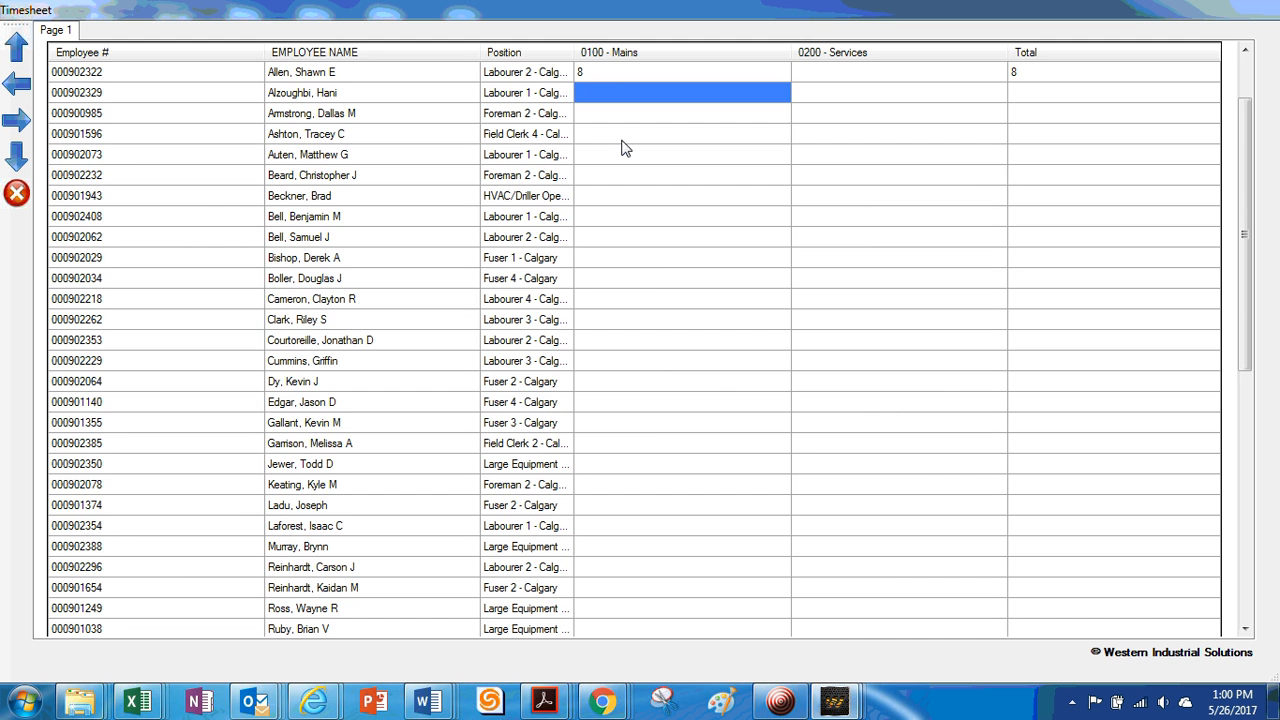
type("8")
key("Return")
type("8")
key("Return")
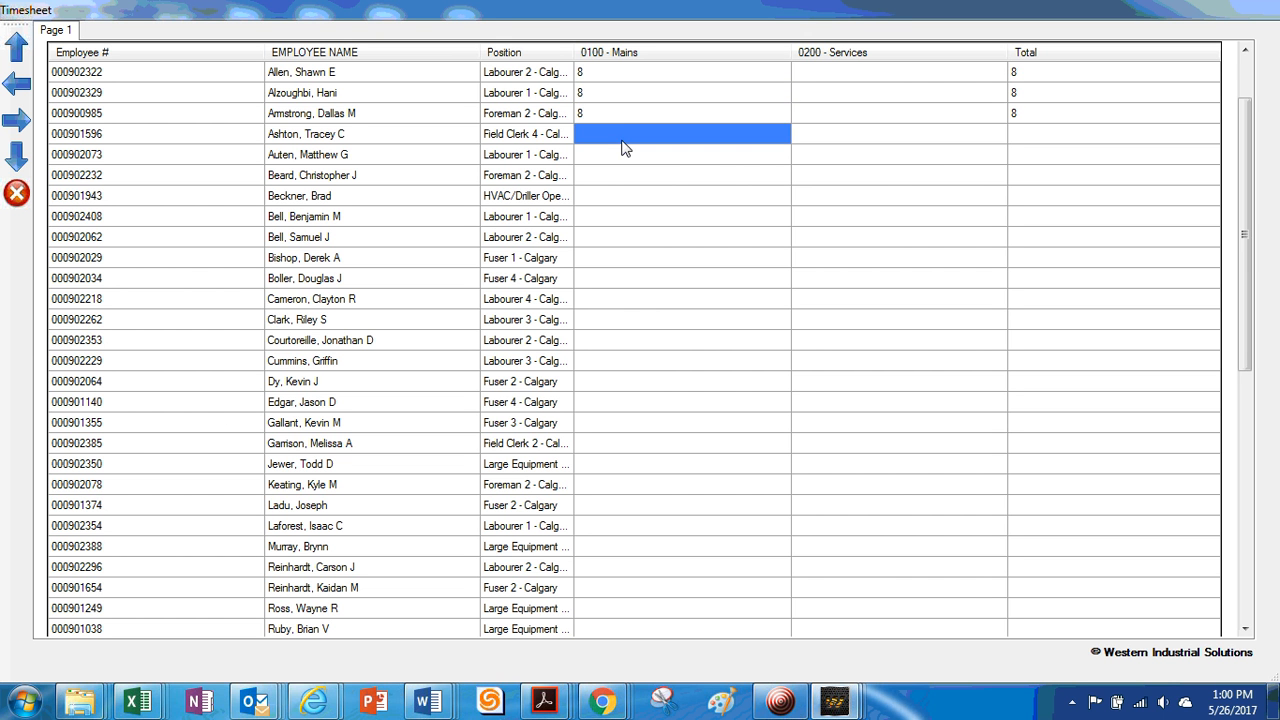
type("8")
key("Return")
type("8")
key("Return")
type("8")
key("Return")
type("8 8")
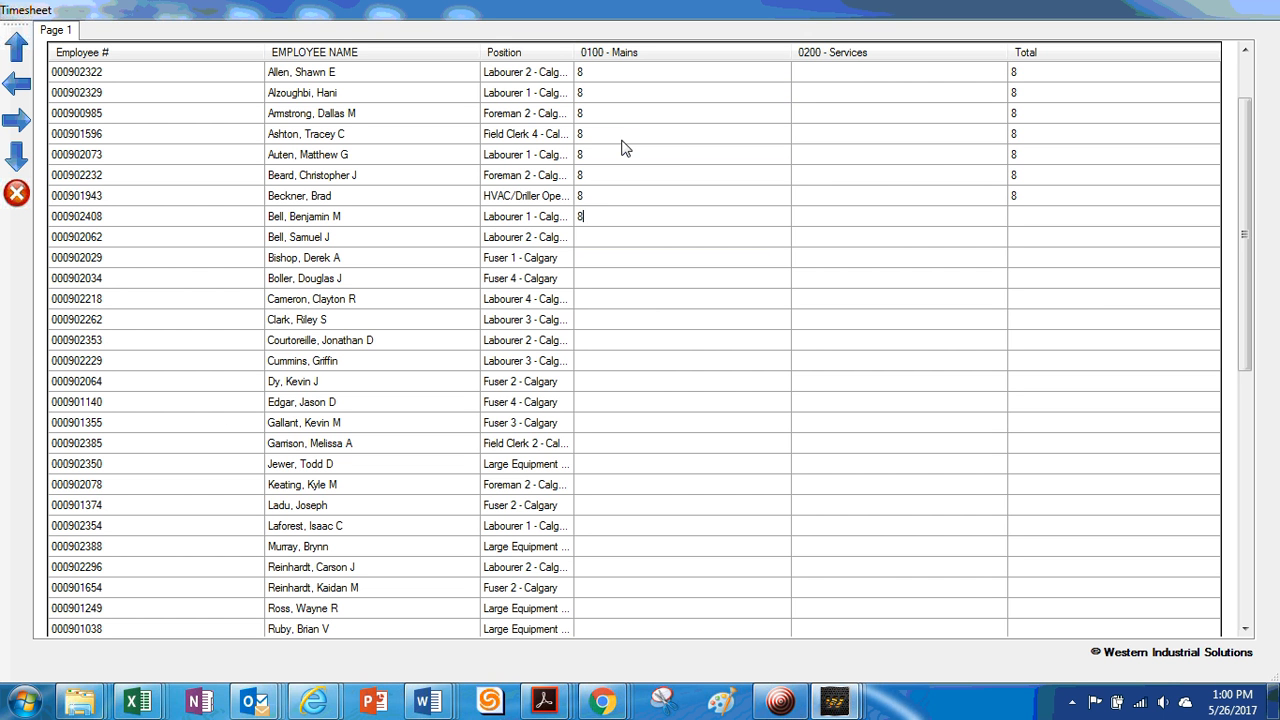
key("Return")
type("8")
key("Return")
type("8")
key("Return")
type("8")
key("Return")
type("8")
key("Return")
type("8")
key("Return")
type("8")
key("Return")
Enter 8 hours under 0200 - Services for each of the remaining sixteen employees, through the end of the employee list
key("Right")
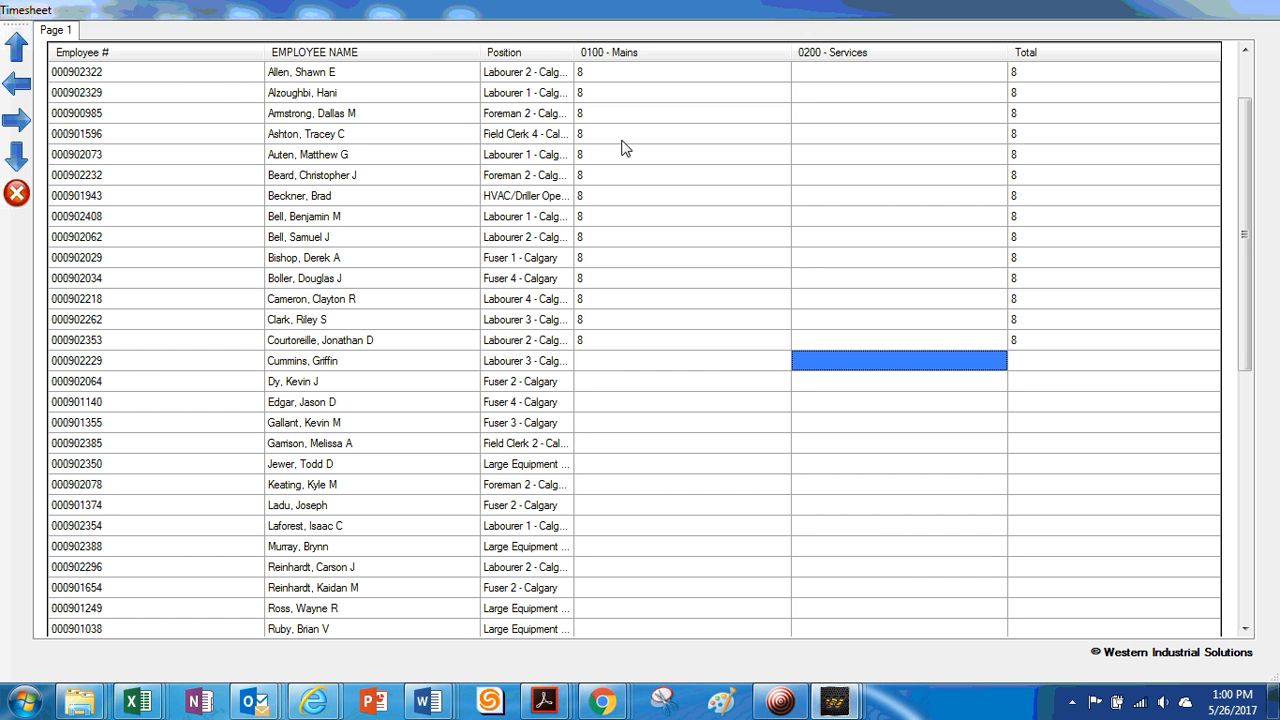
type("8")
key("Return")
type("8 8")
key("Return")
type("8 8")
key("Return")
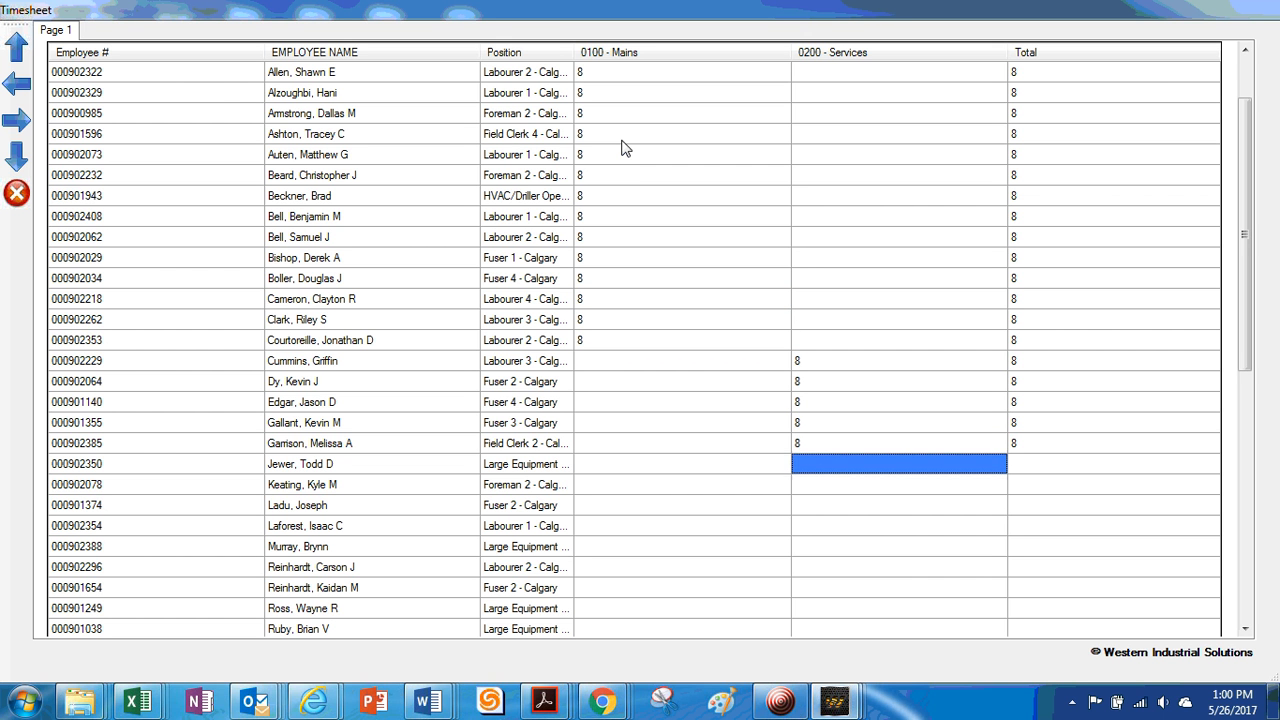
type("8 8 8 8 8 8 8")
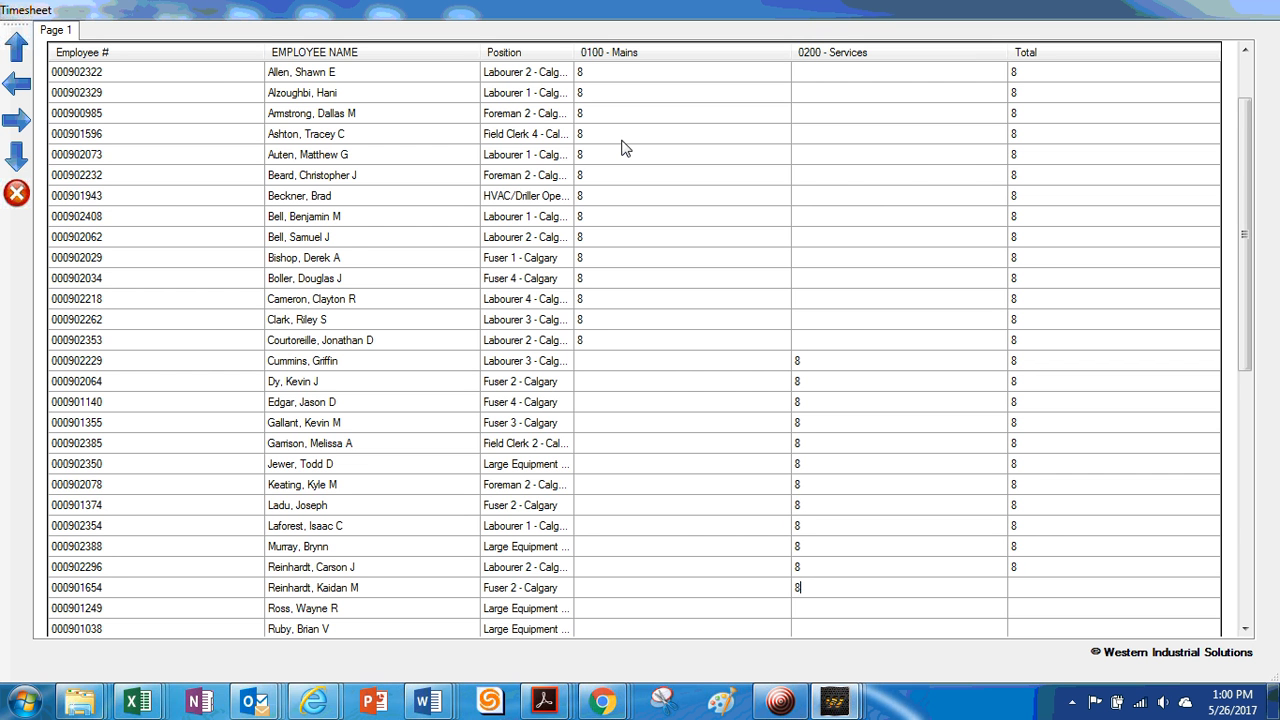
key("Return")
type("8")
key("Return")
type("8")
key("Return")
type("8")
key("Return")
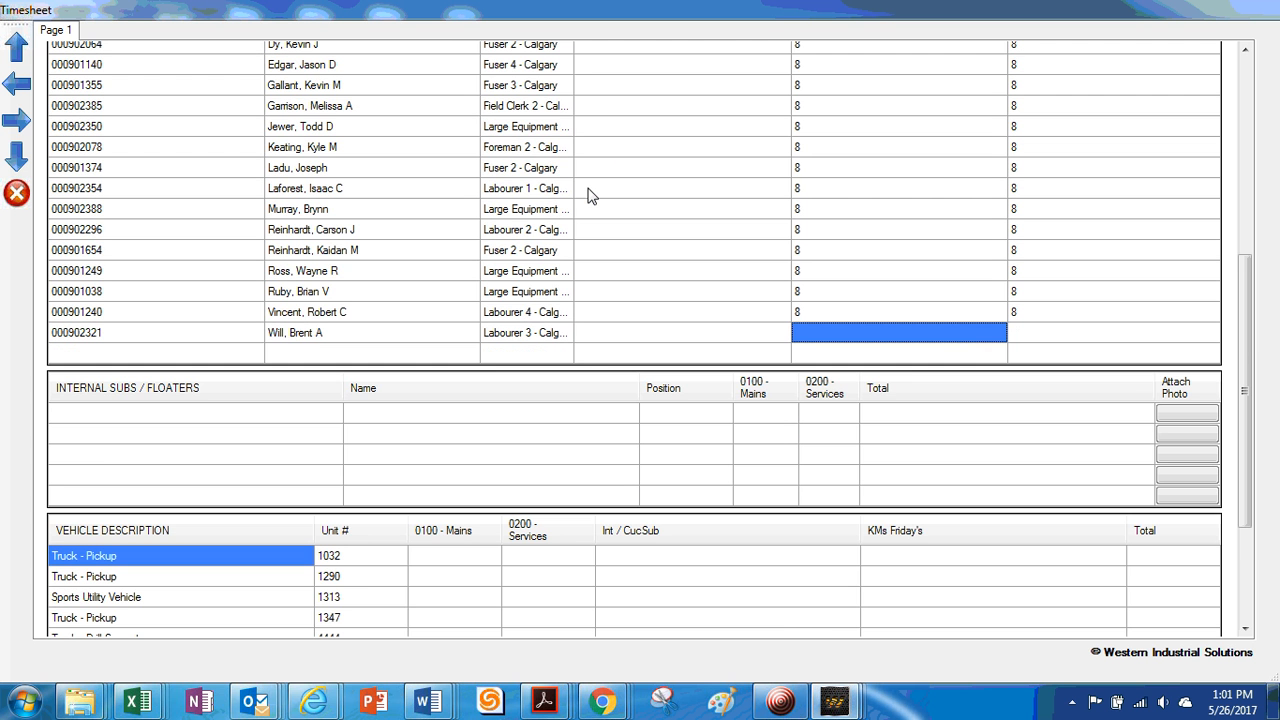
type("8")
key("Return")
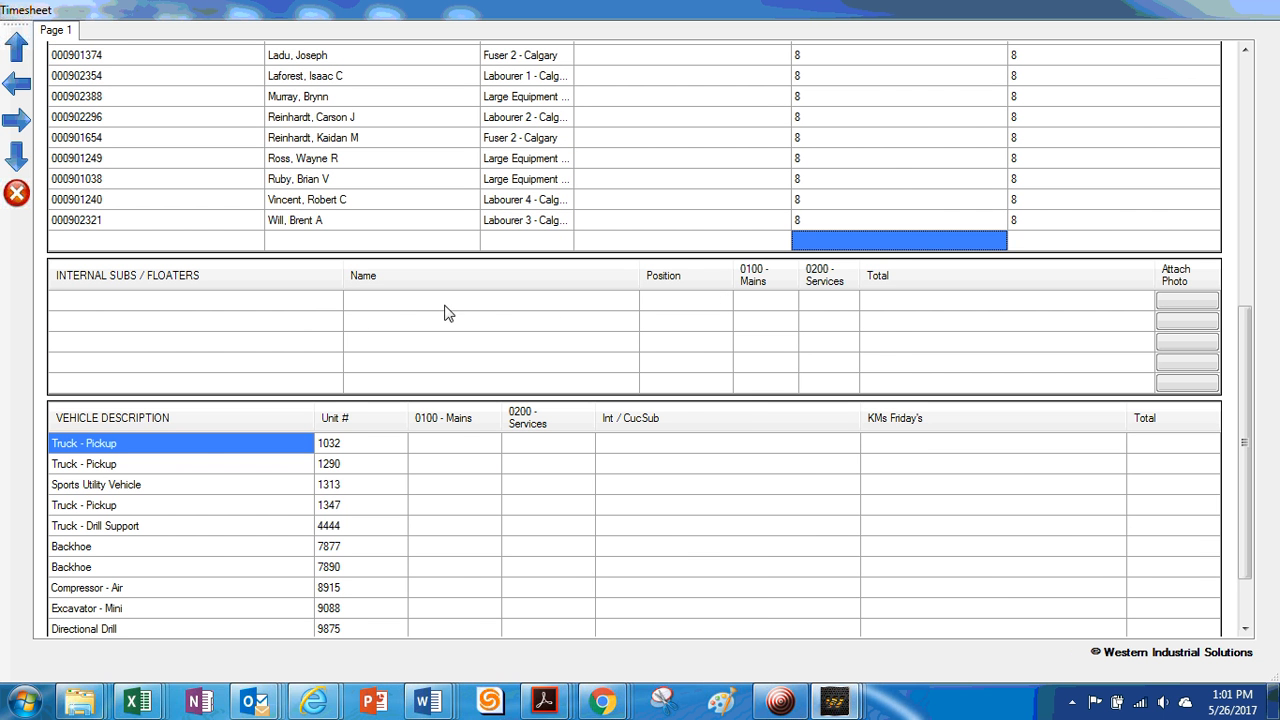
Add an HVAC/Driller employee from the employee list to the first row of Internal Subs / Floaters
left_click(274, 302)
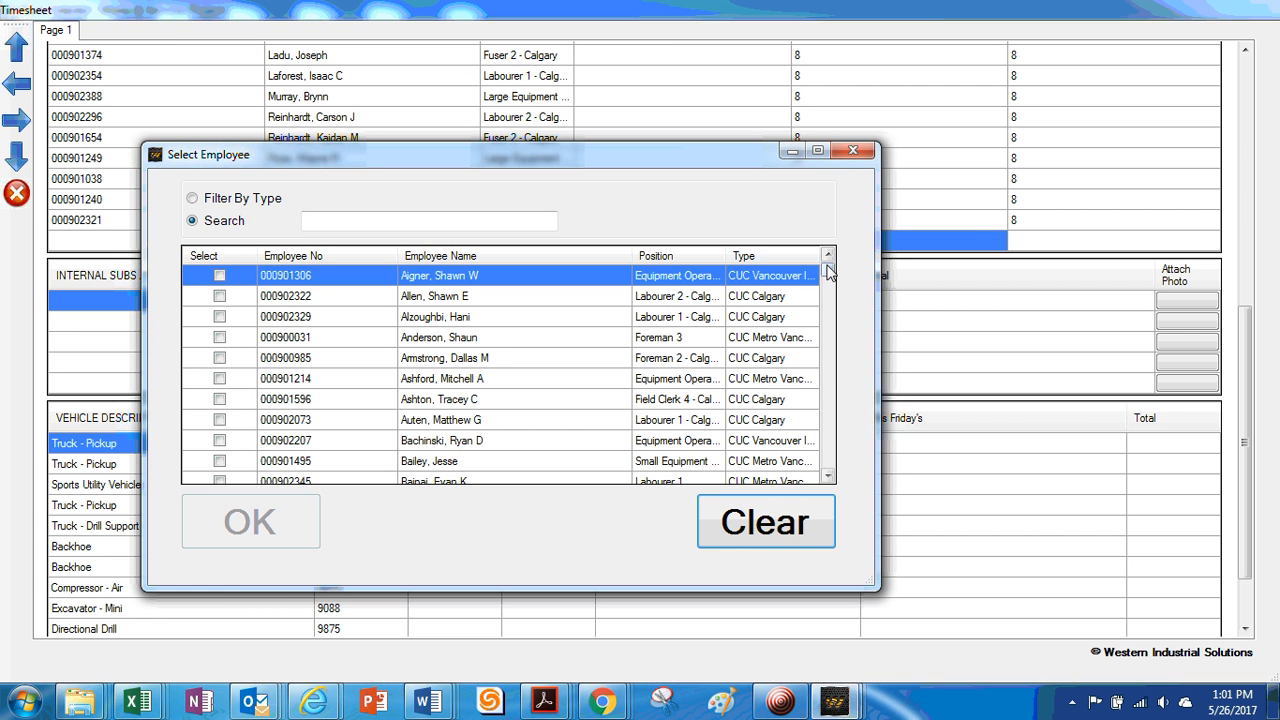
left_click_drag(829, 272, 828, 372)
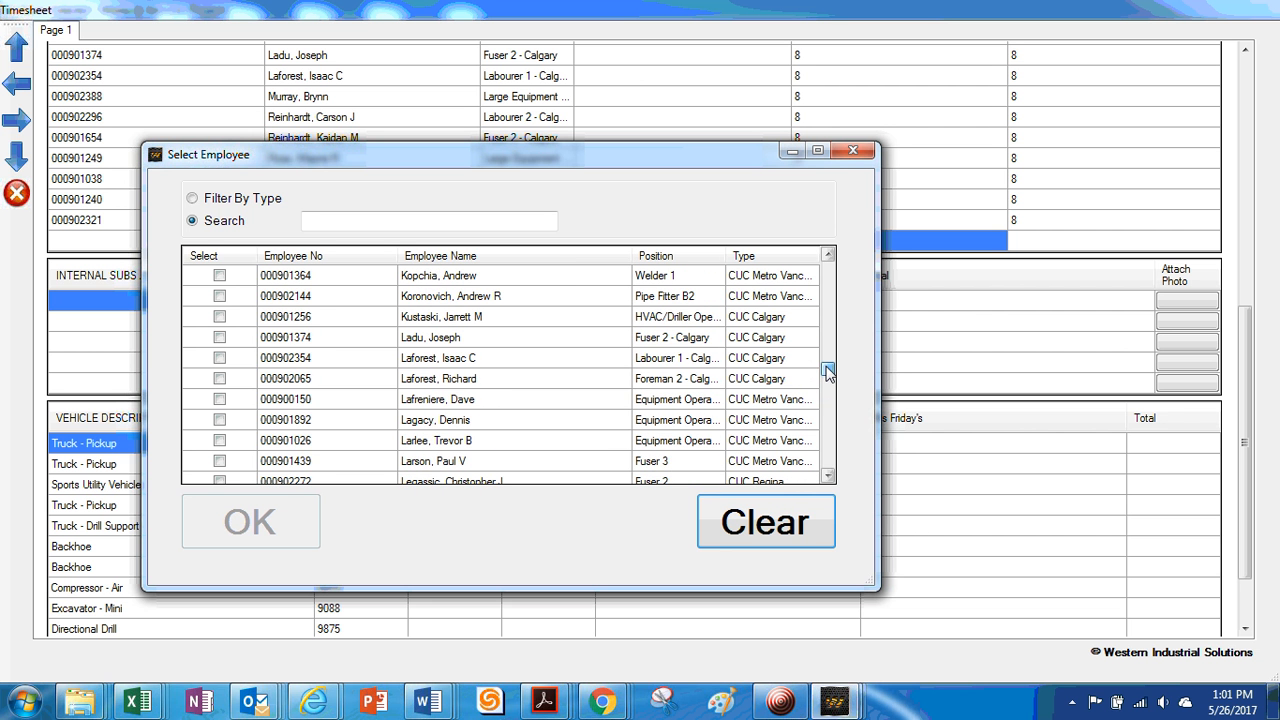
left_click(224, 317)
left_click(286, 515)
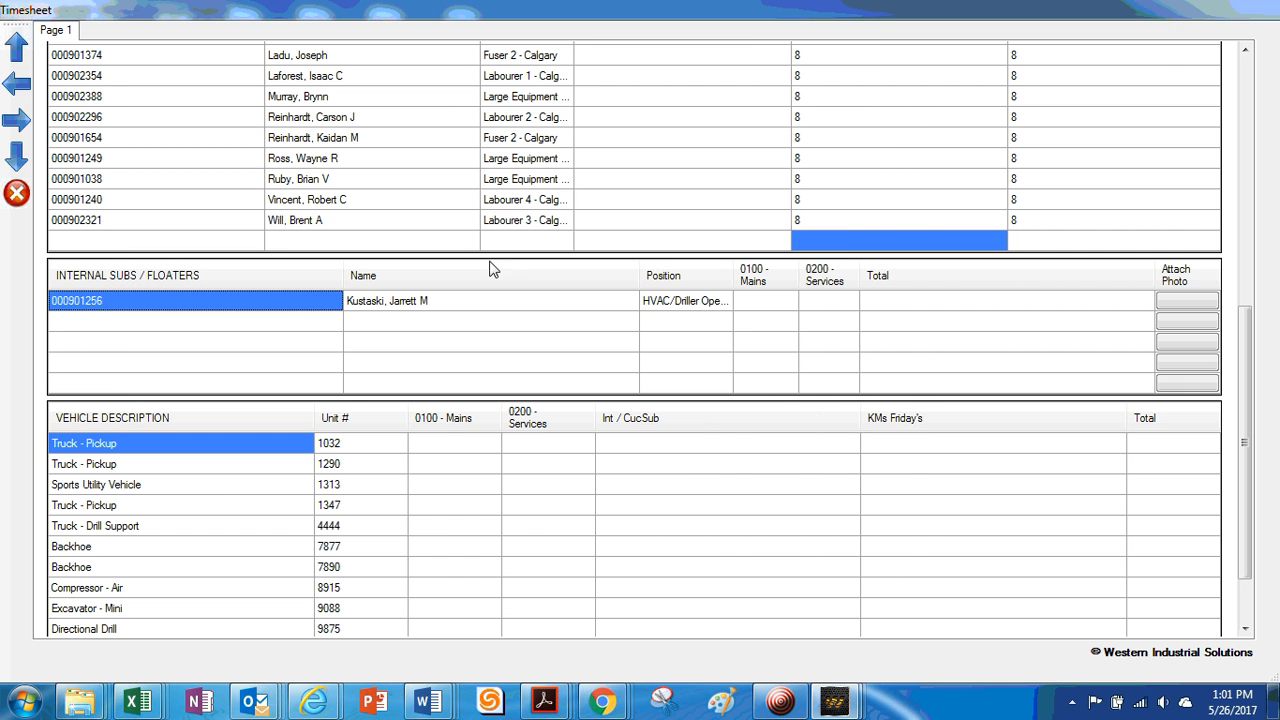
Enter 10 hours under 0200 - Services for the added floater
left_click(775, 310)
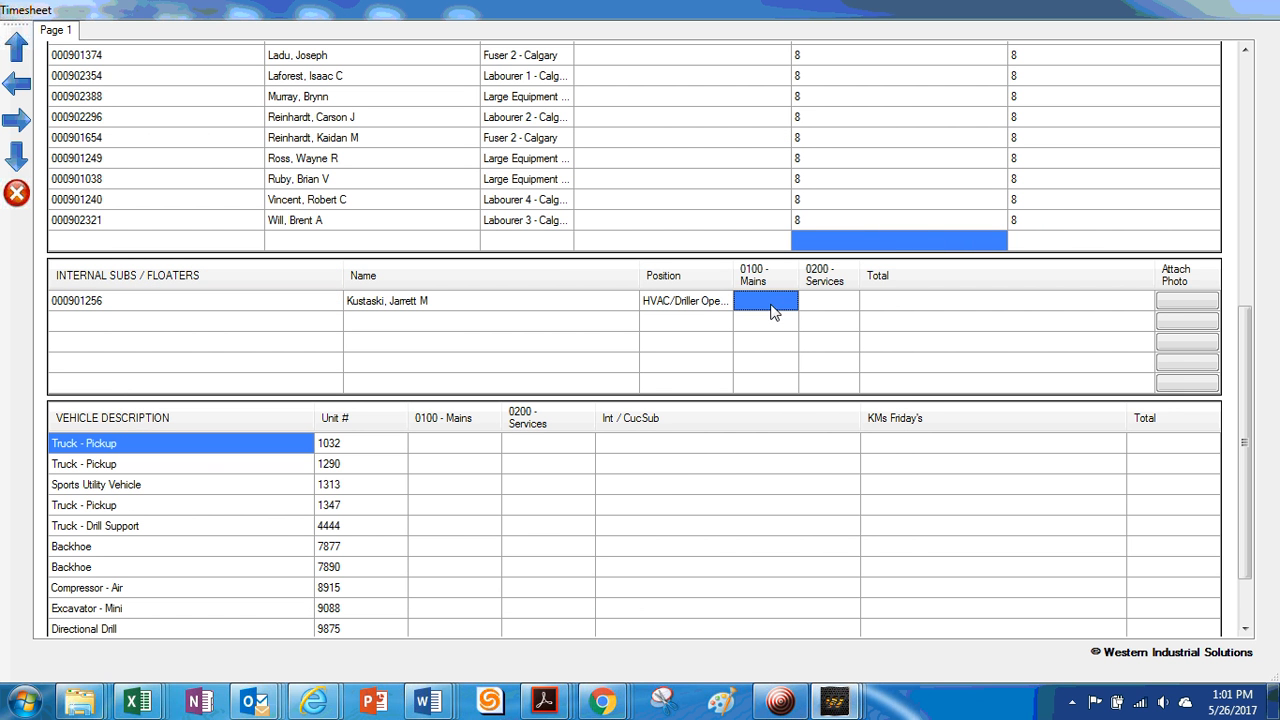
left_click(827, 303)
type("10")
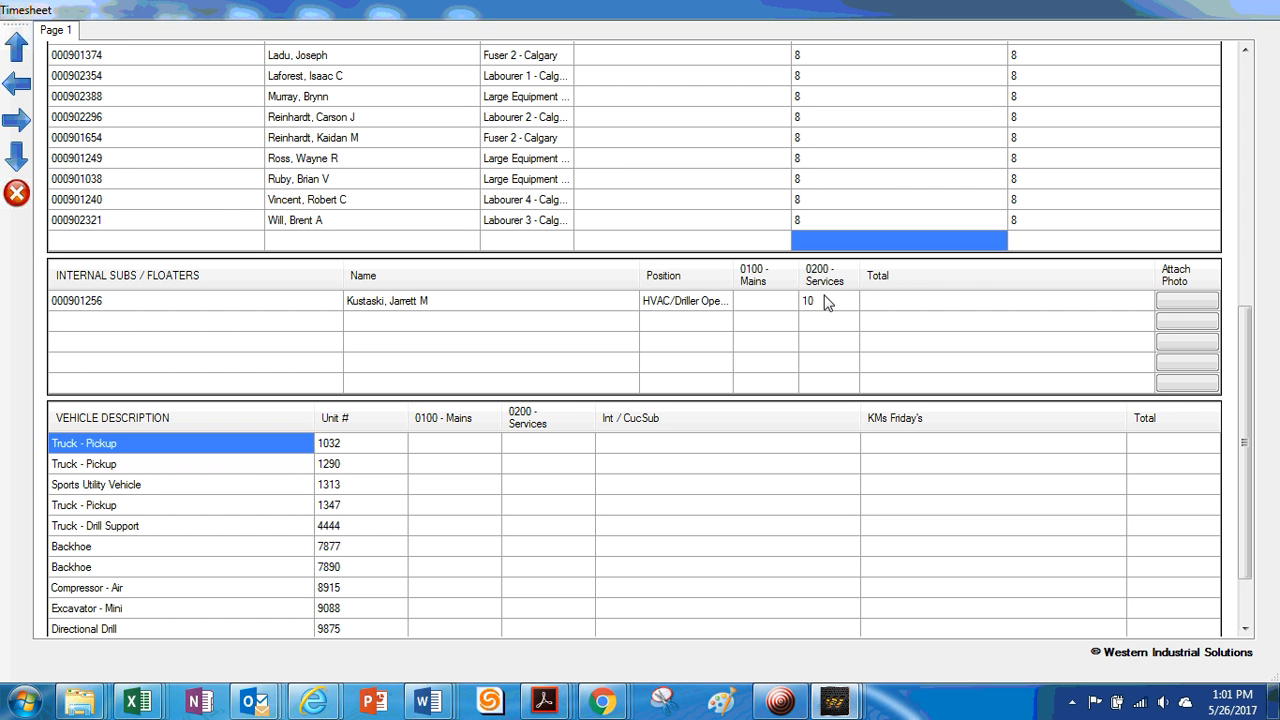
key("Tab")
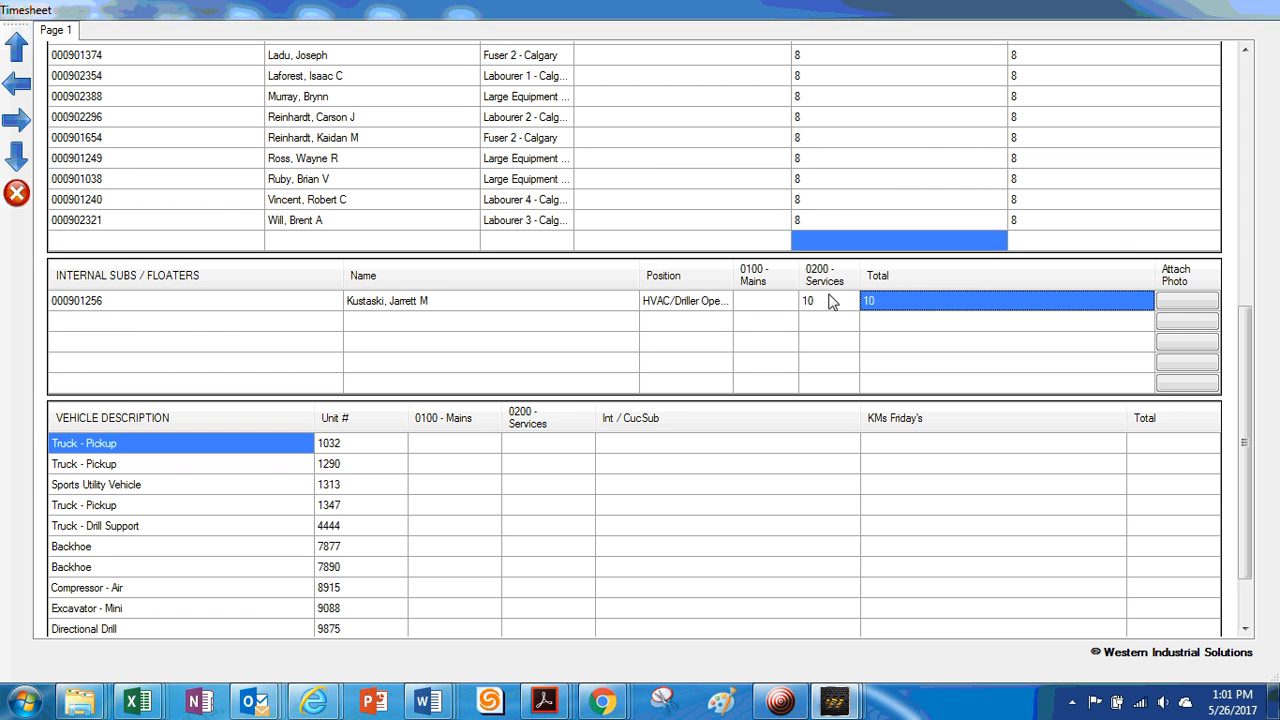
Attach a photo taken with Camera 1 to the floater's row, dismissing the default location request
left_click(1191, 300)
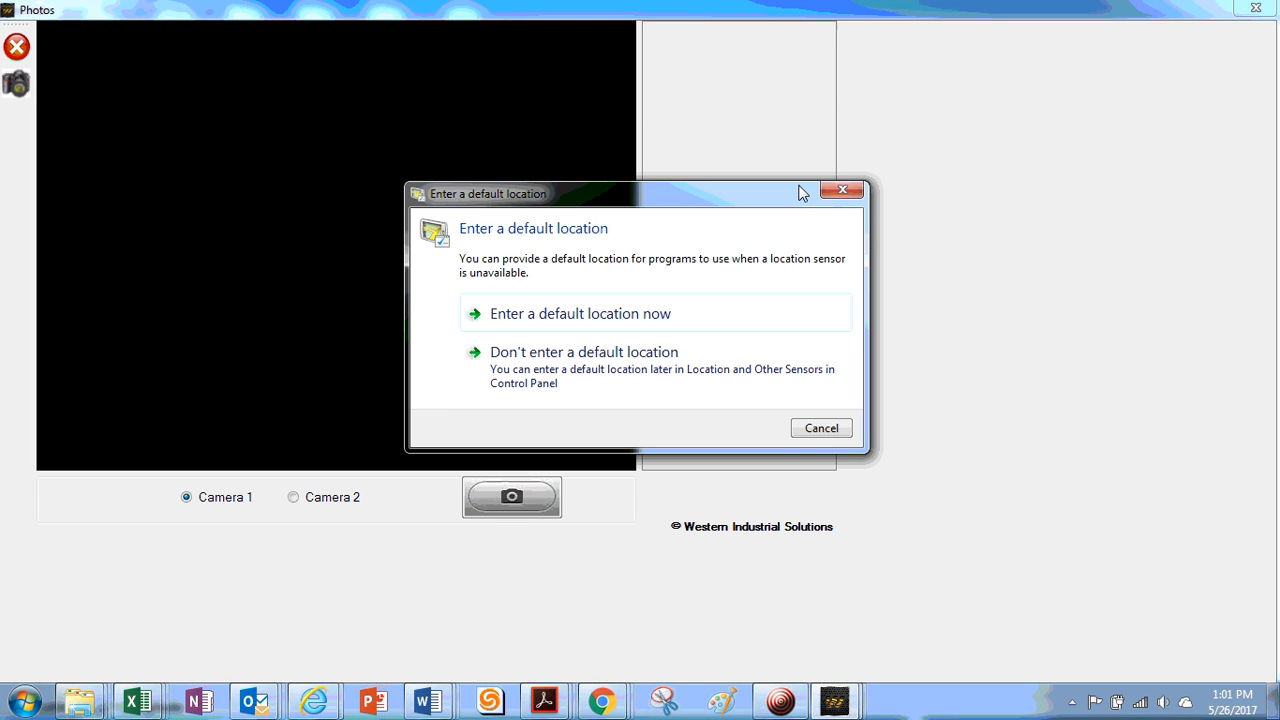
left_click(842, 190)
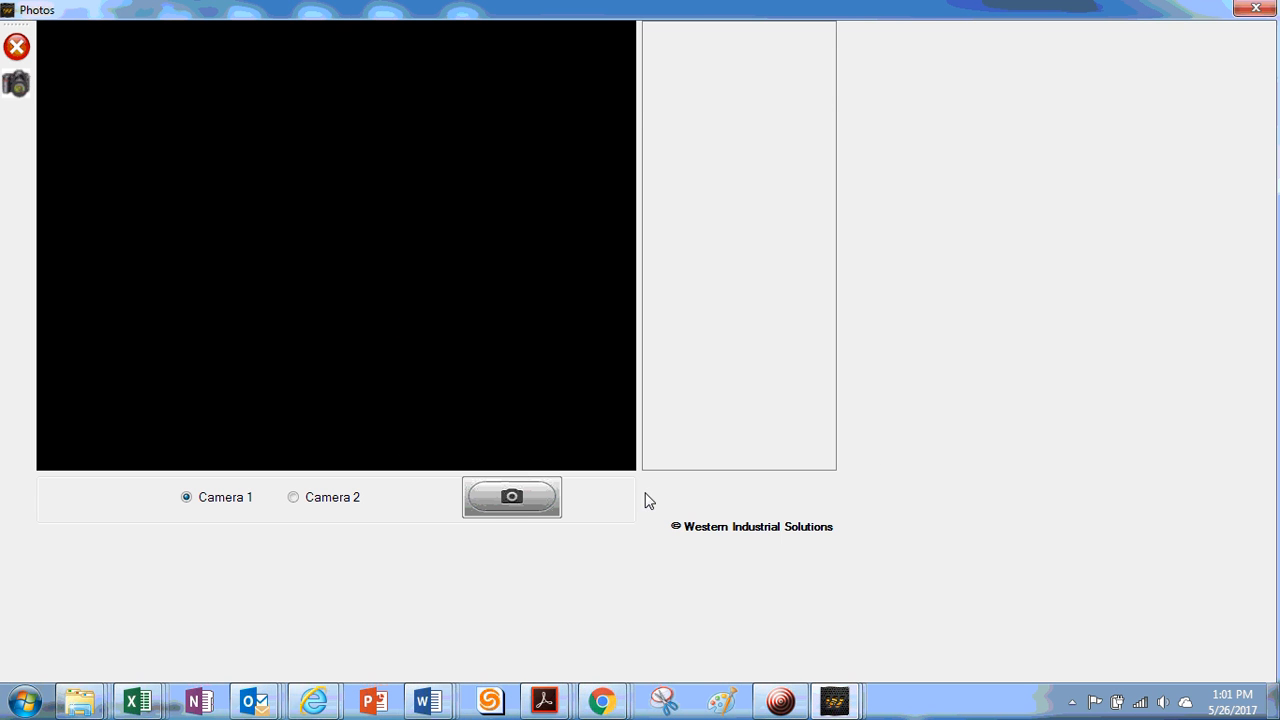
left_click(510, 500)
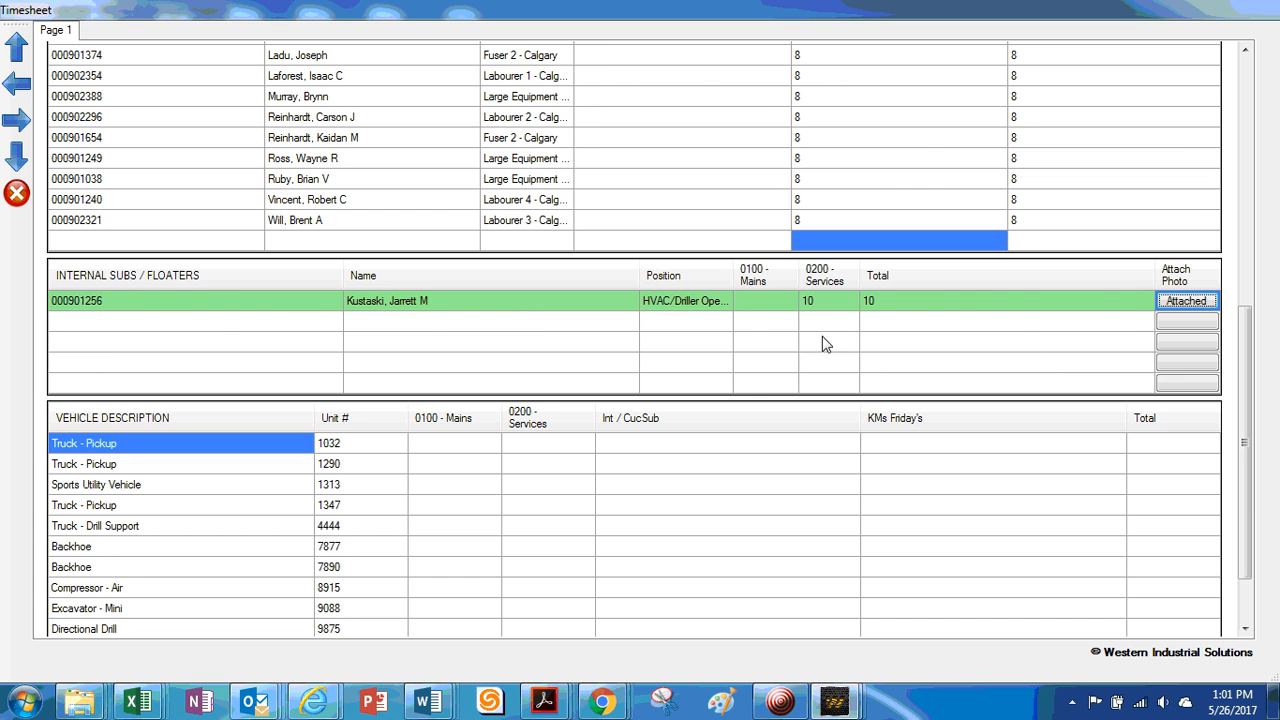
Enter 8 hours under 0100 - Mains for the first seven vehicles, from pickup unit 1032 through backhoe unit 7890
scroll(220, 378, "down", 1)
left_click(426, 357)
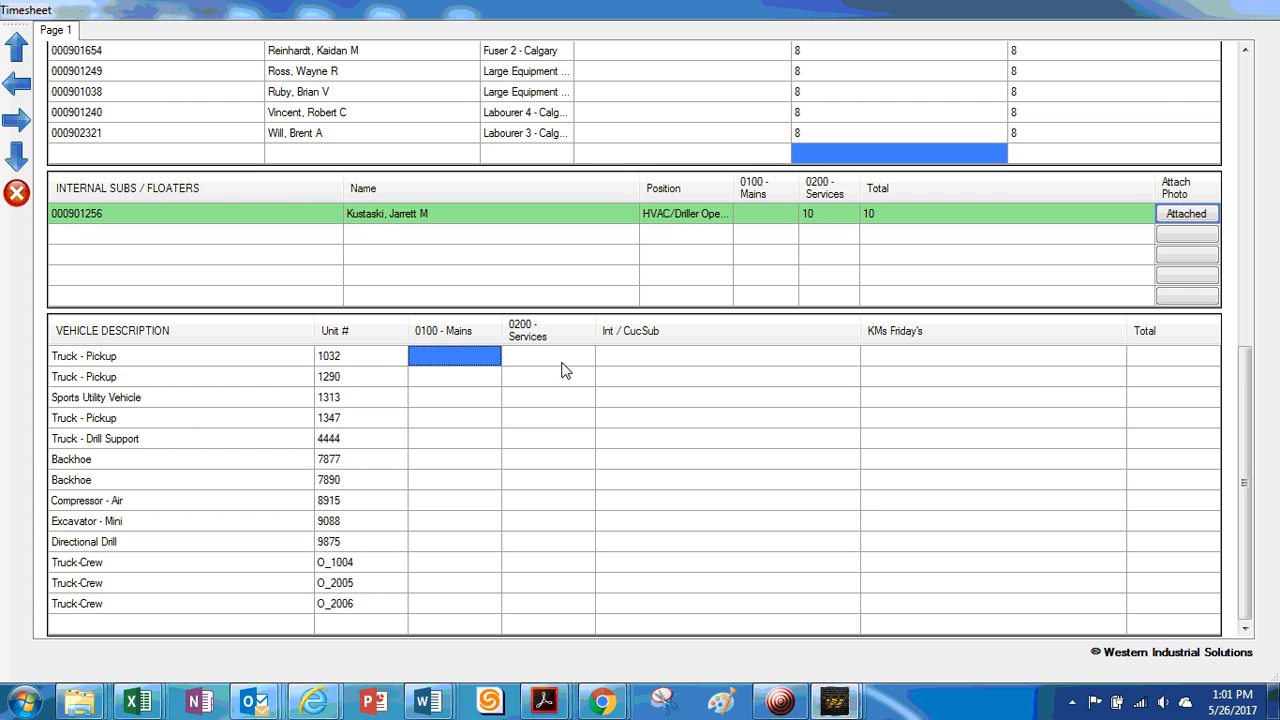
type("8")
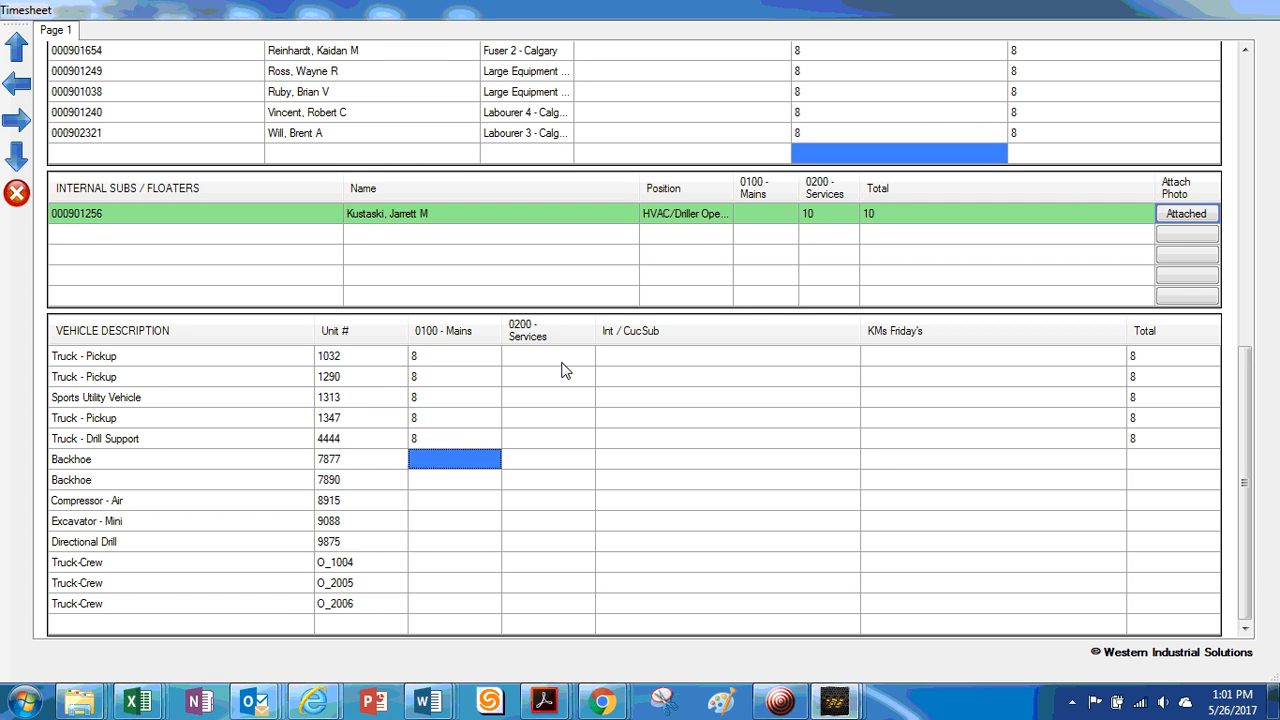
type(" 8 8 8 8 8")
key("Return")
type("8")
key("Return")
Enter 8 hours under 0200 - Services for the remaining six vehicles, from compressor unit 8915 through crew truck O_2006
key("Tab")
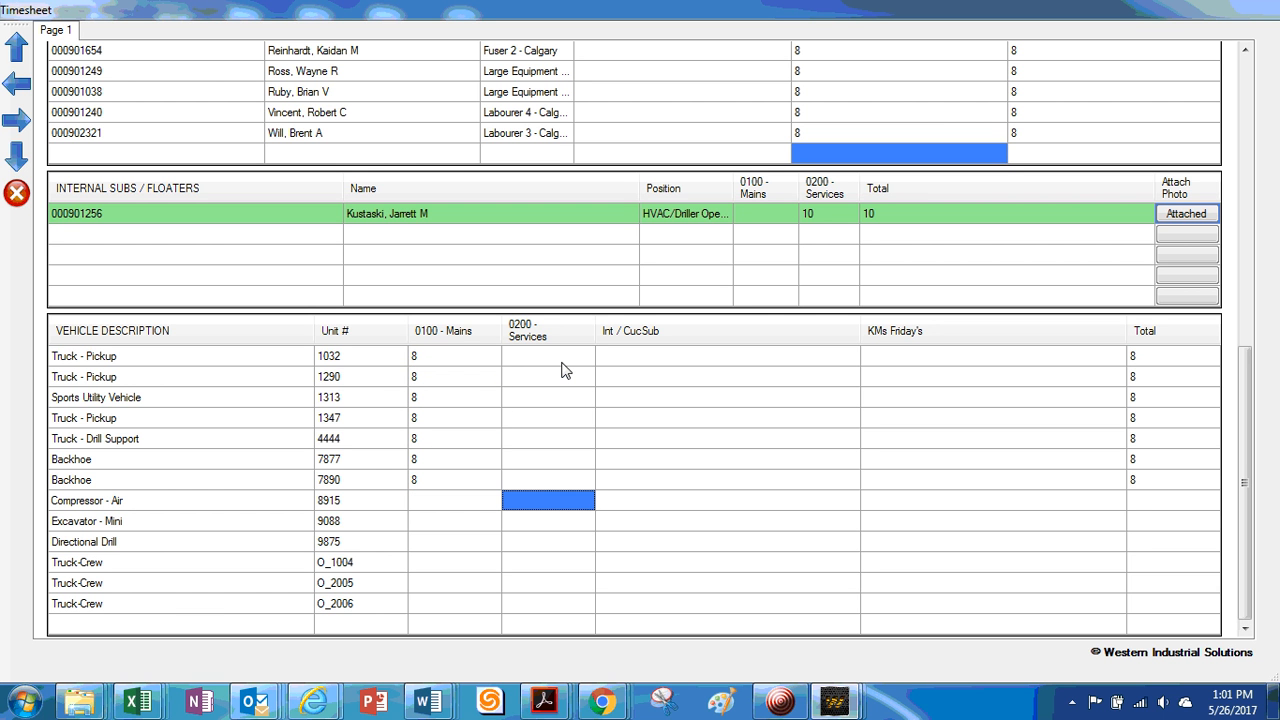
type("8 8 8 8 8 8")
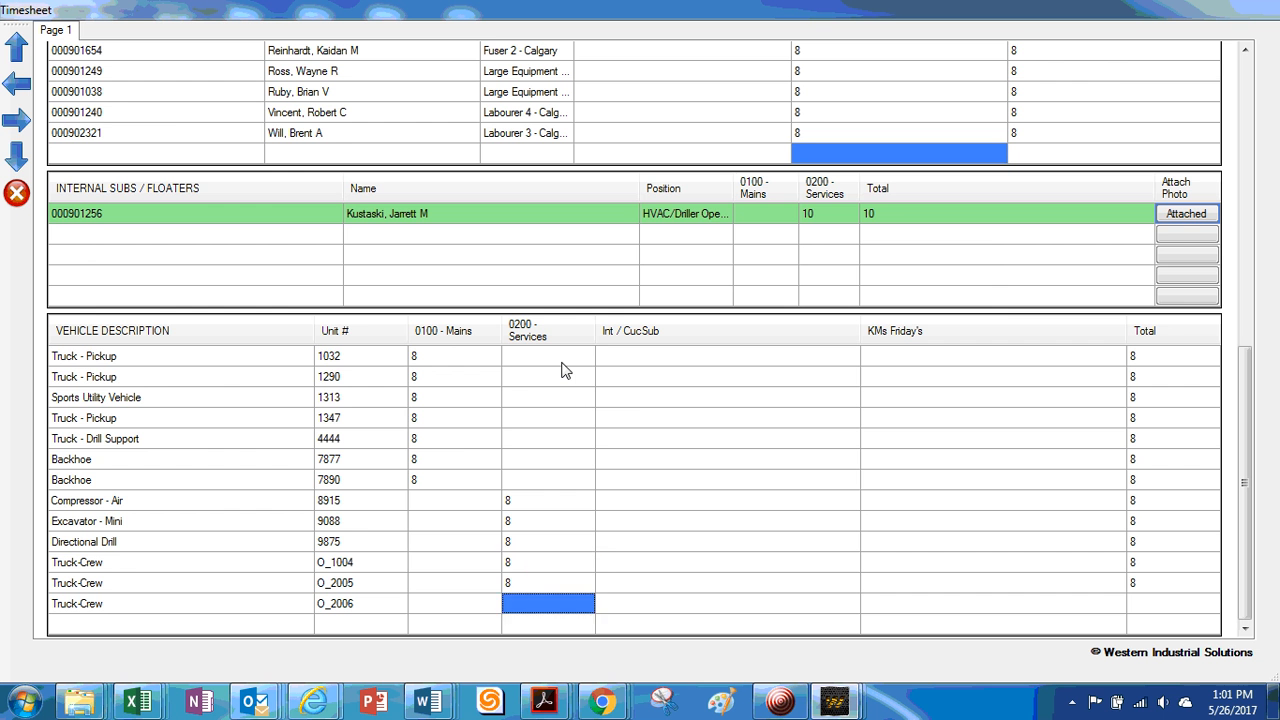
key("Return")
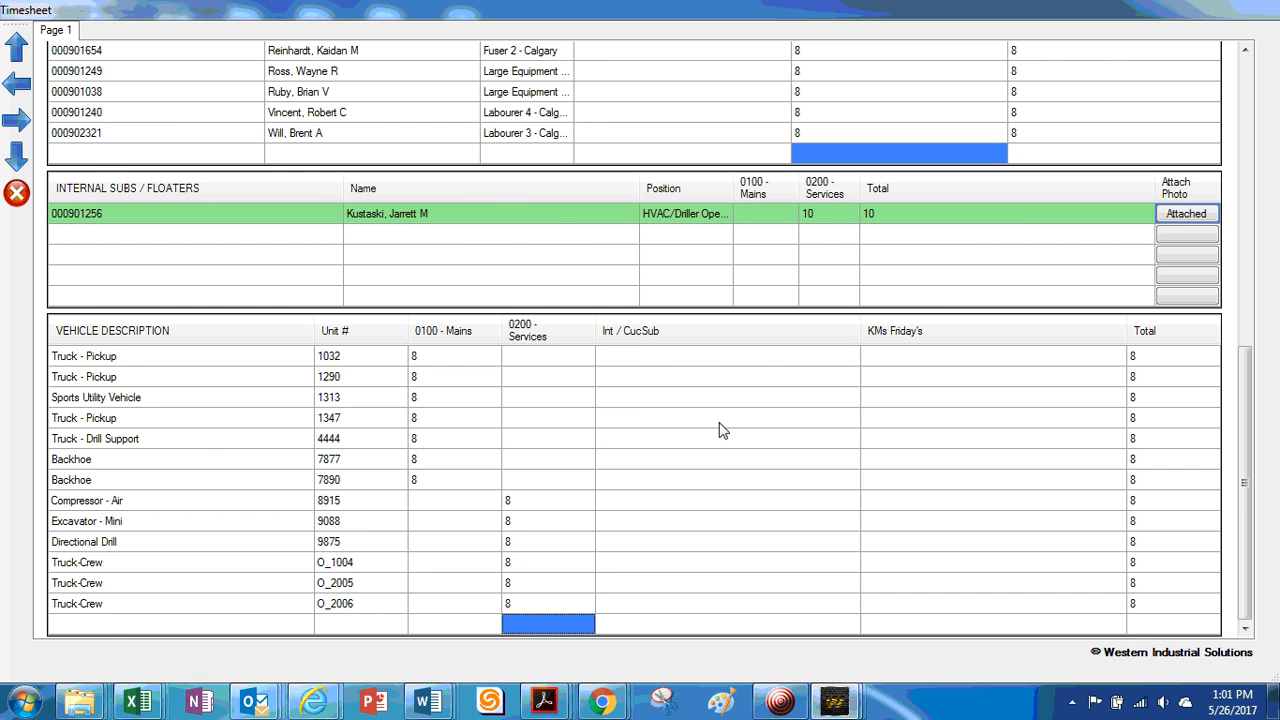
scroll(720, 435, "up", 3)
scroll(722, 437, "up", 3)
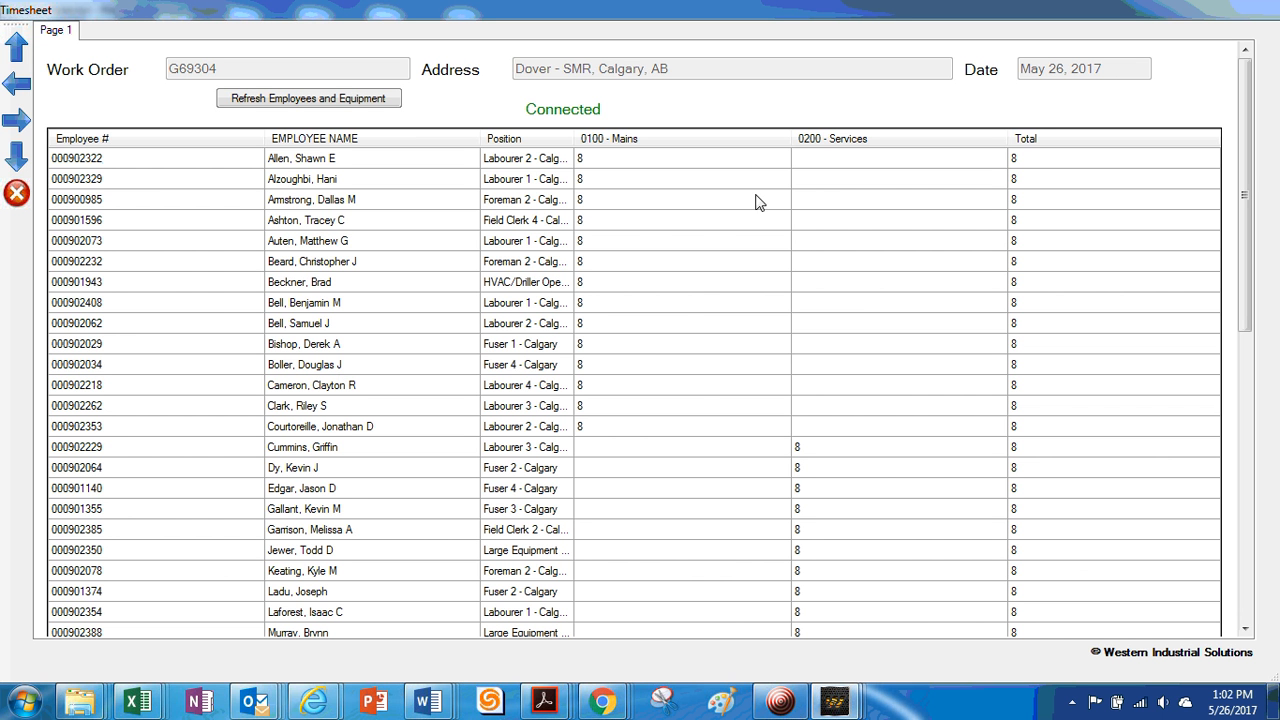
Review the time sheet's employee, floater and vehicle hours, and close the time sheet
scroll(858, 214, "down", 10)
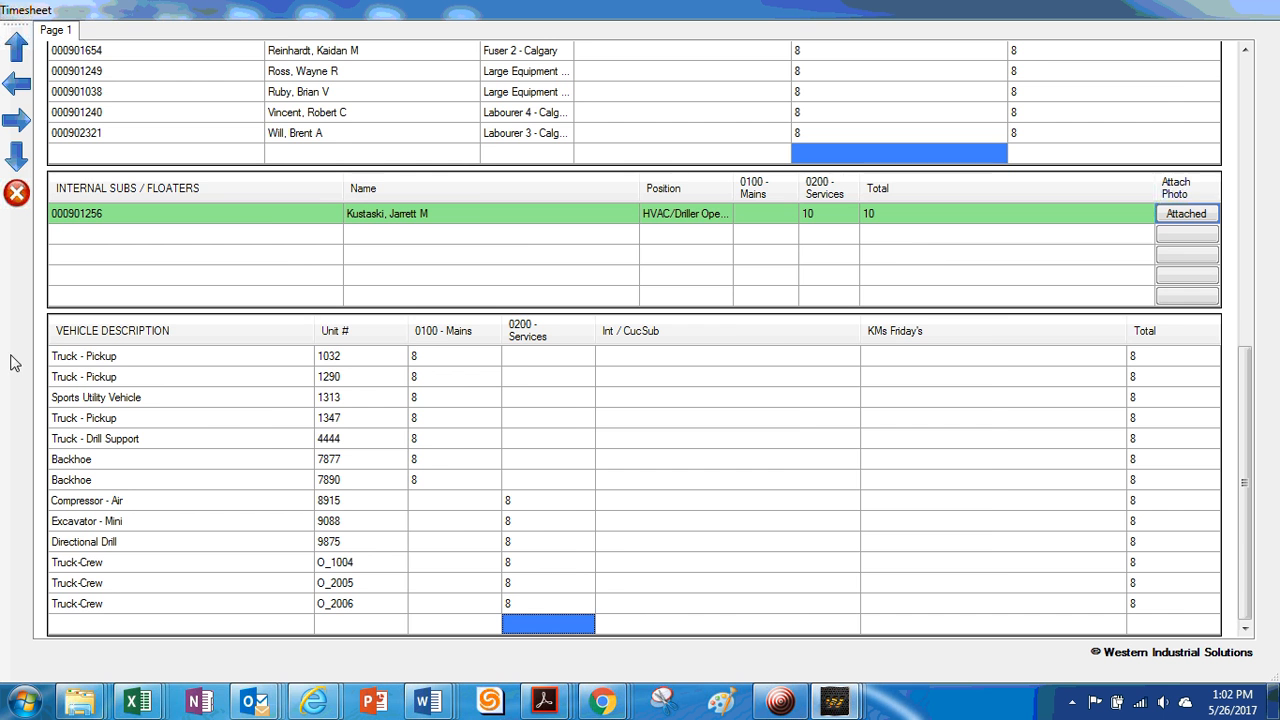
scroll(22, 366, "up", 3)
left_click(18, 195)
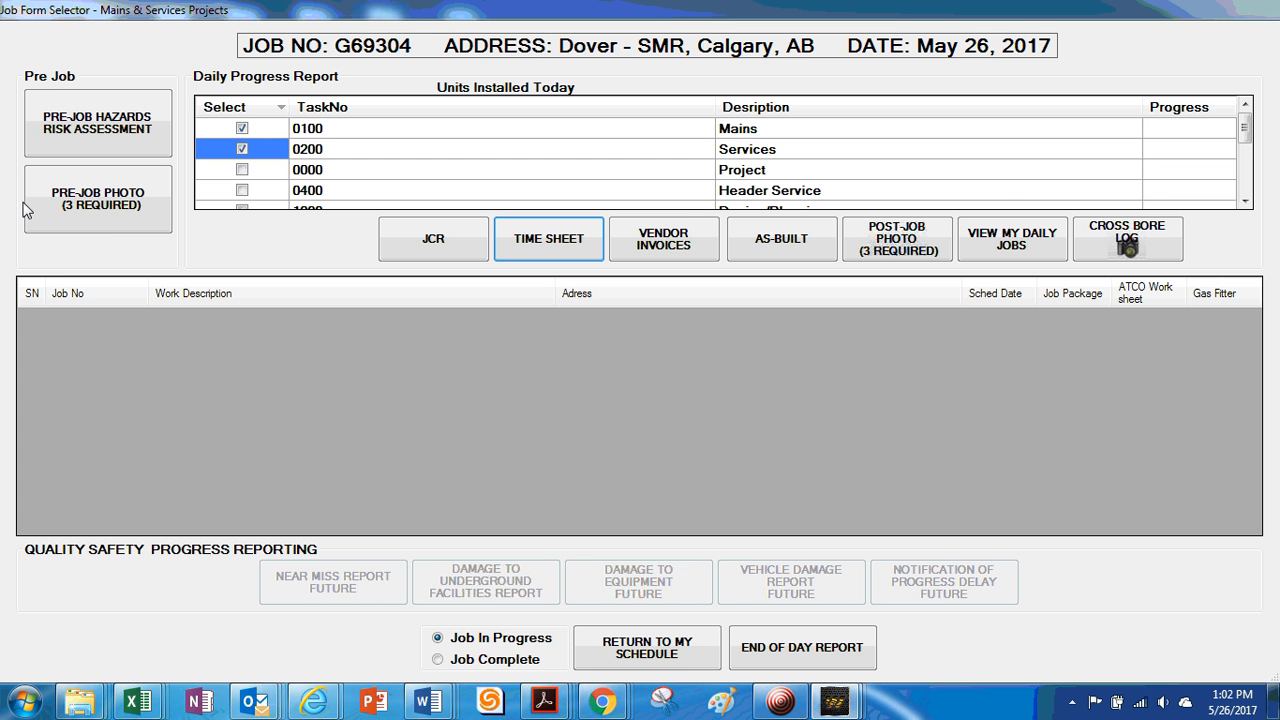
Add the HVAC vendor Badger Daylighting with Hydrovac 1 Operator to the first row of the vendor invoices form
left_click(676, 245)
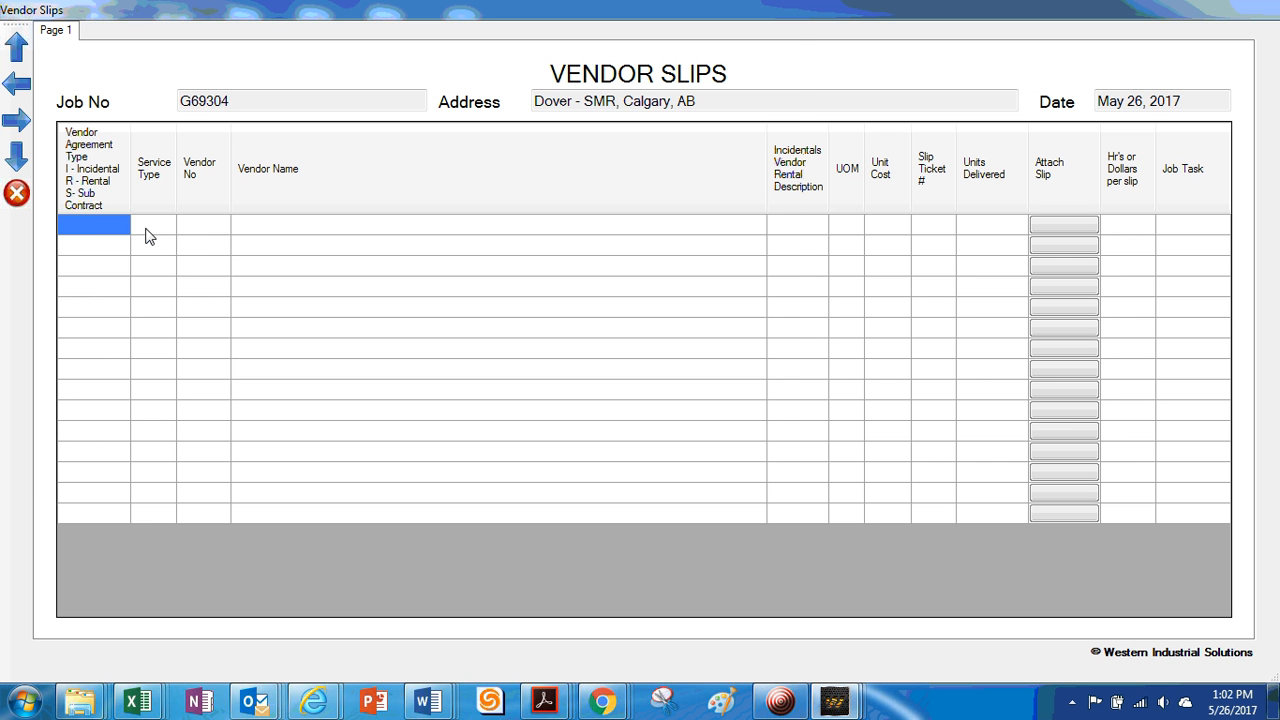
left_click(92, 223)
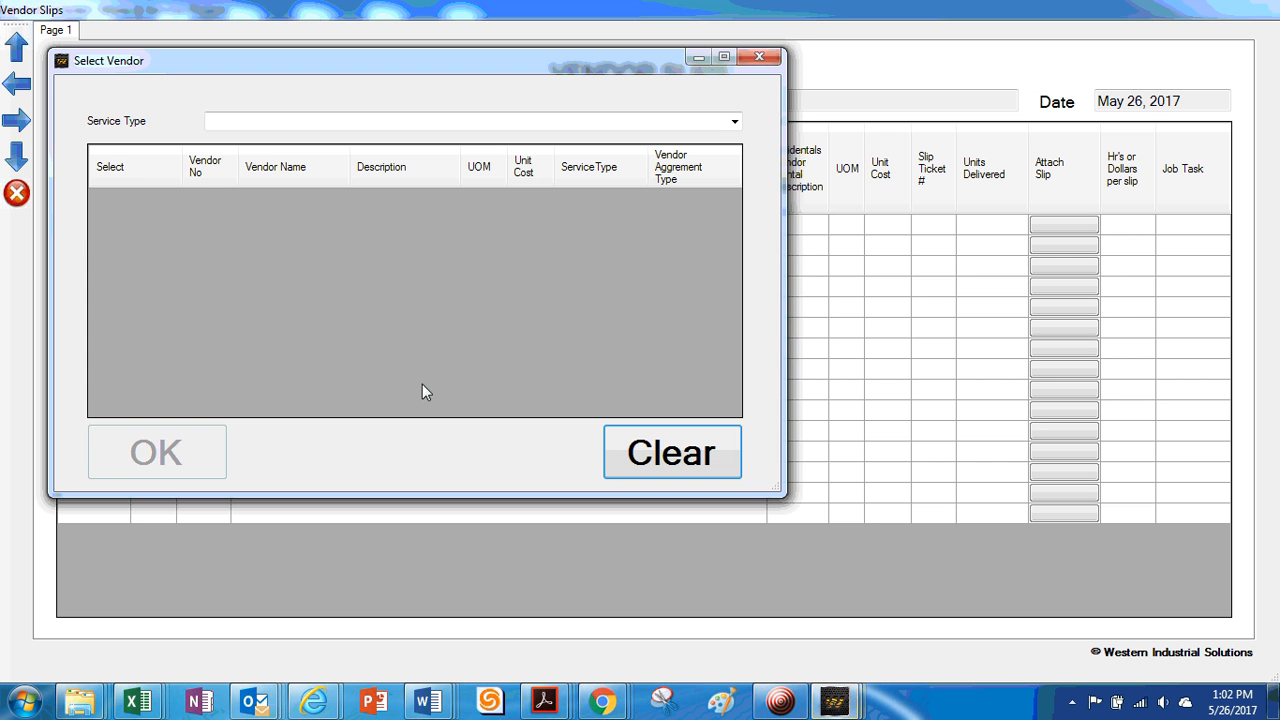
left_click(735, 122)
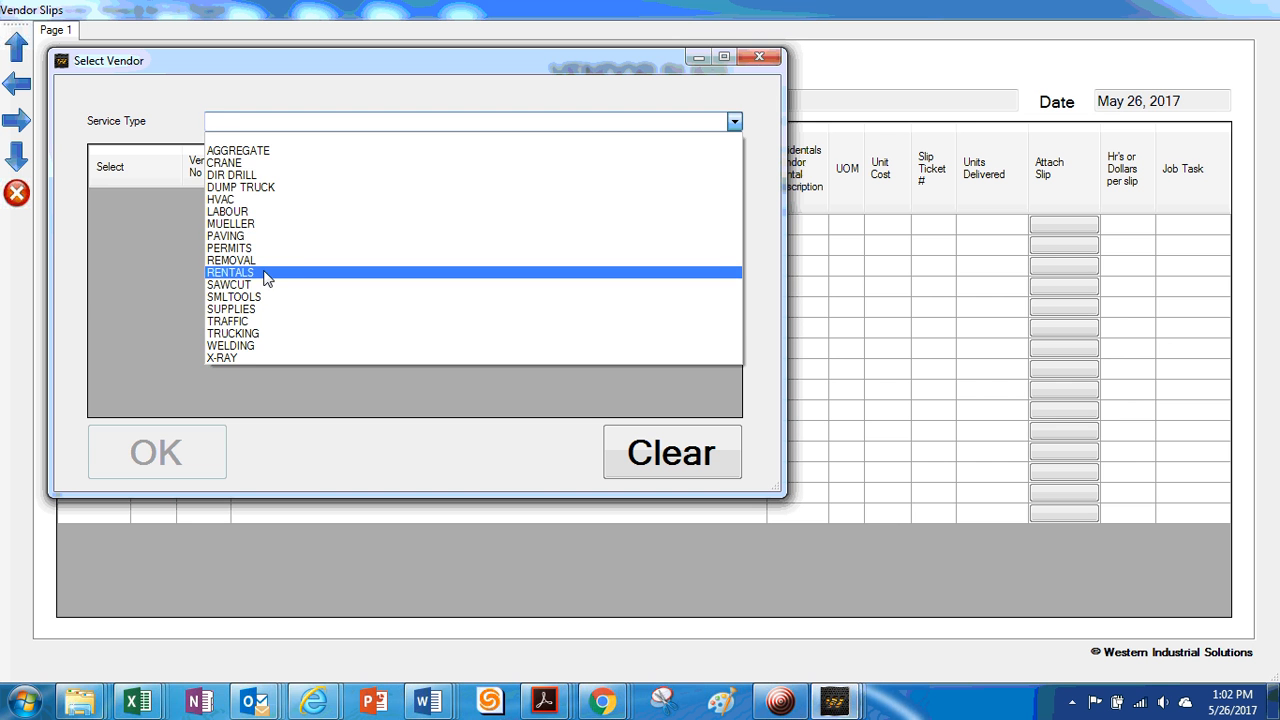
left_click(239, 198)
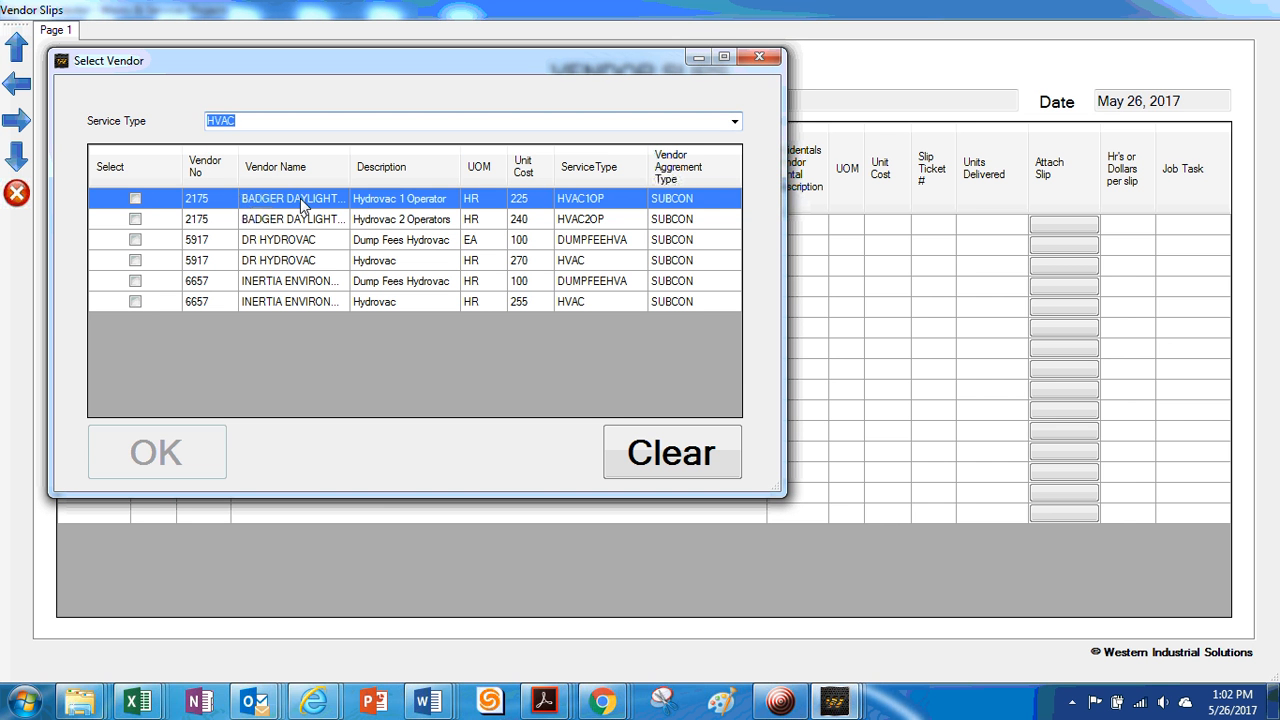
left_click(136, 201)
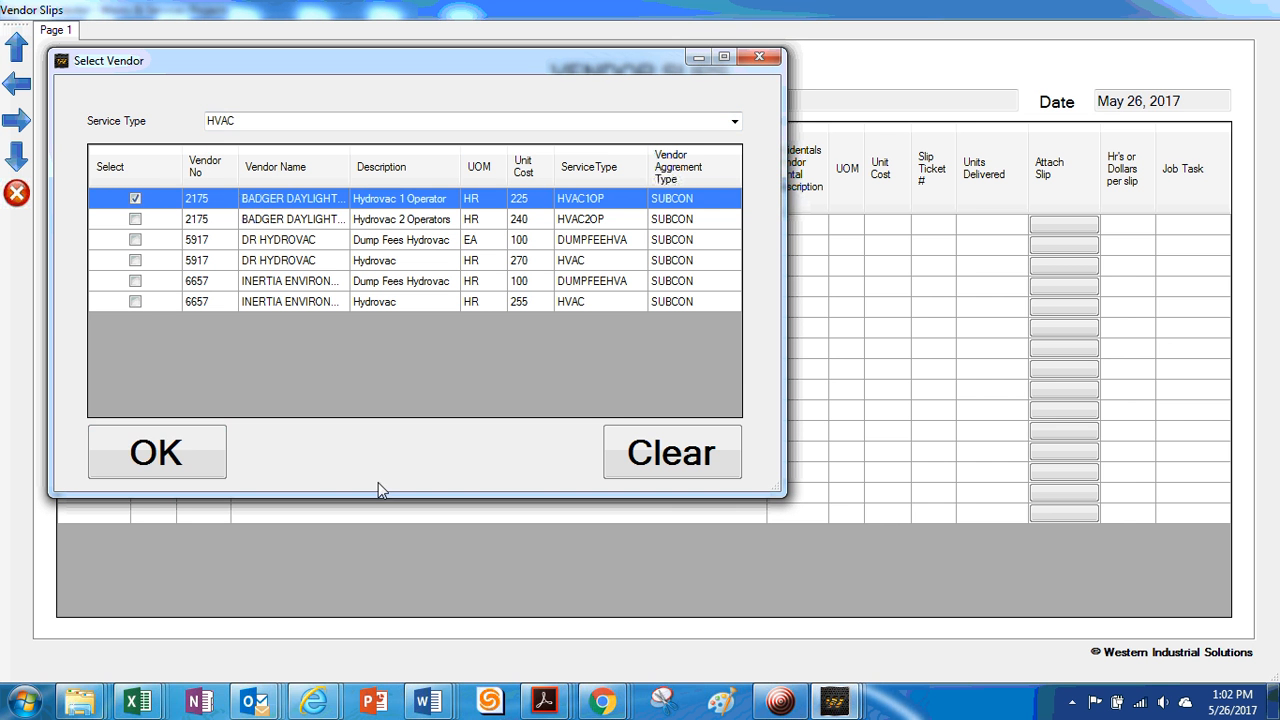
left_click(177, 462)
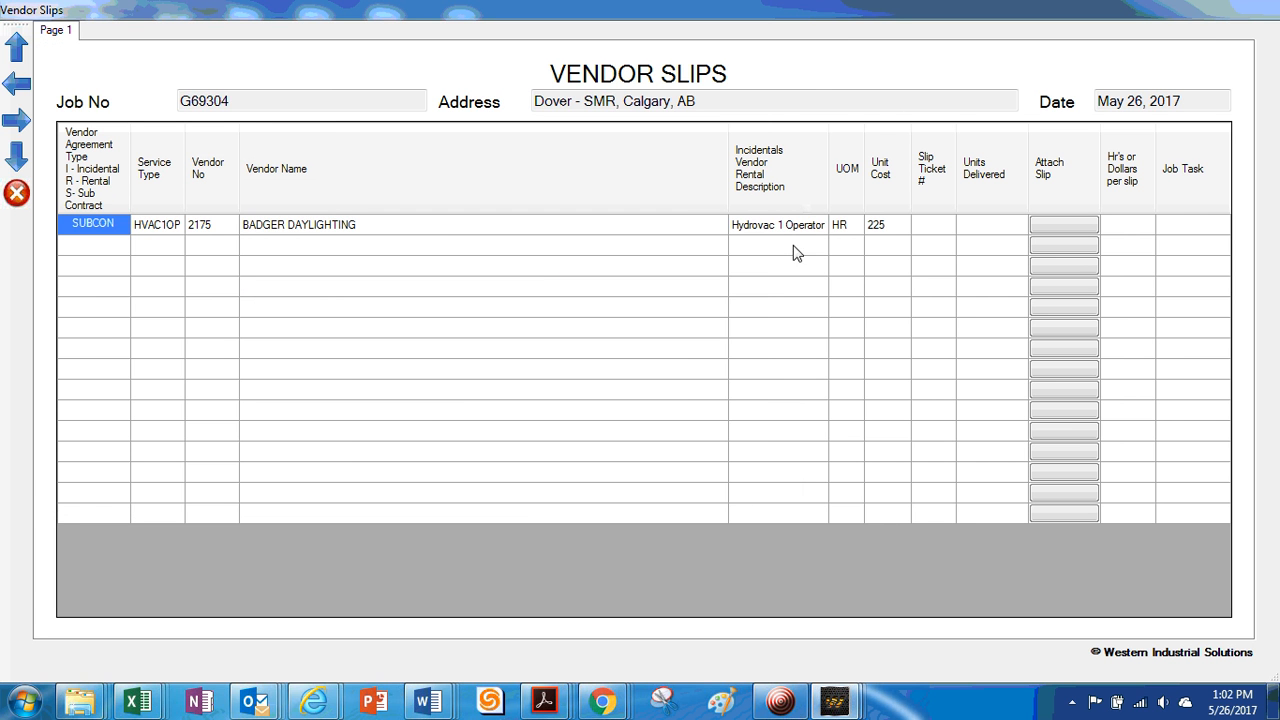
Enter the slip ticket number and 9.5 units delivered for the Badger Daylighting row
left_click(927, 229)
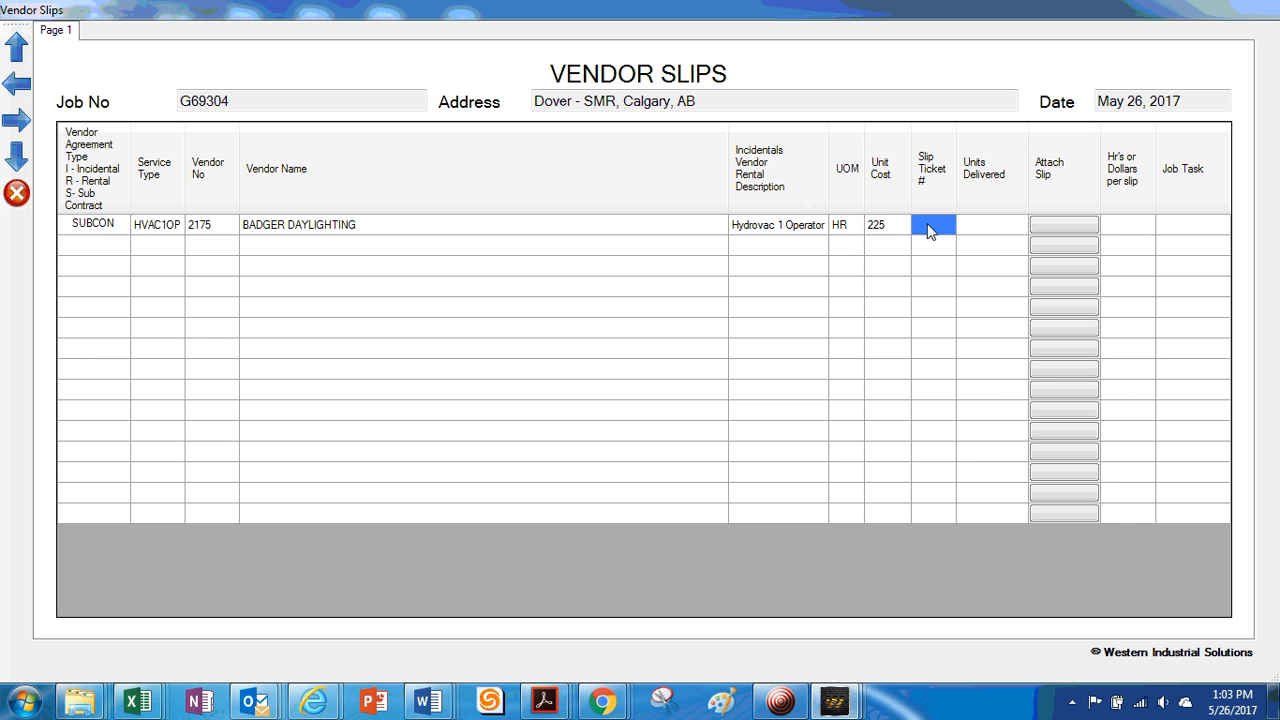
type("123456")
key("Tab")
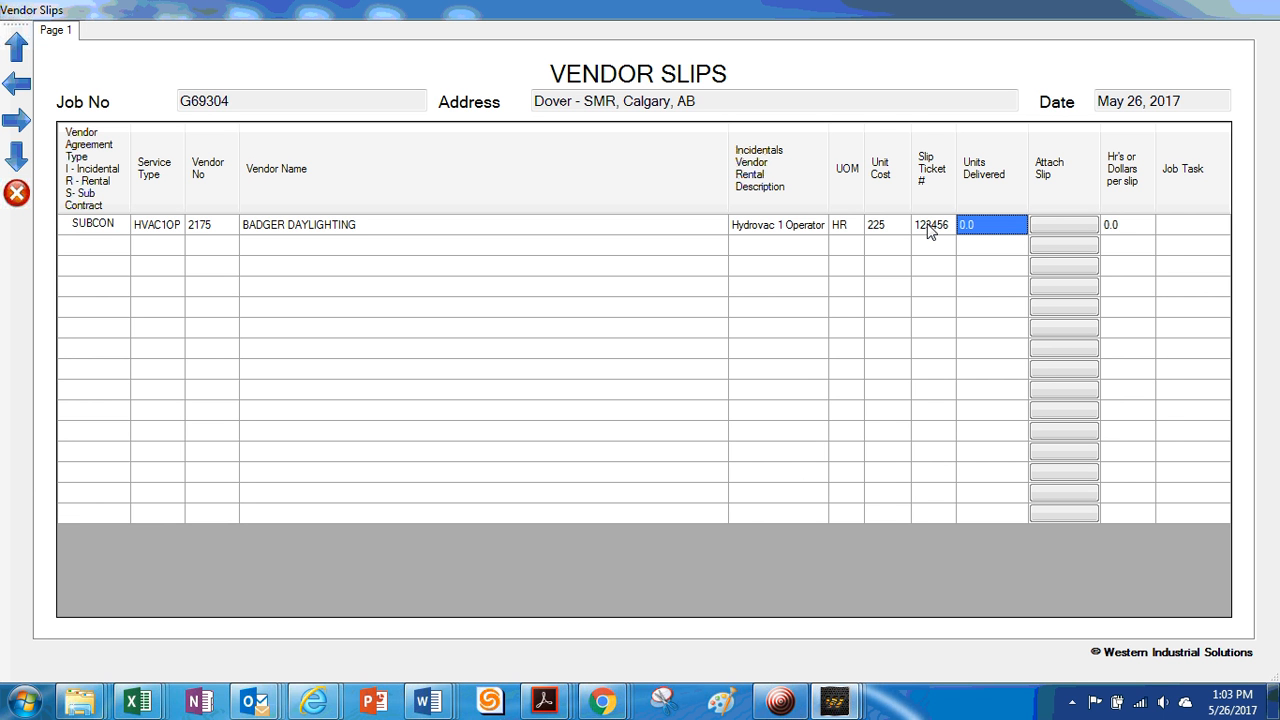
type("9.5")
key("Tab")
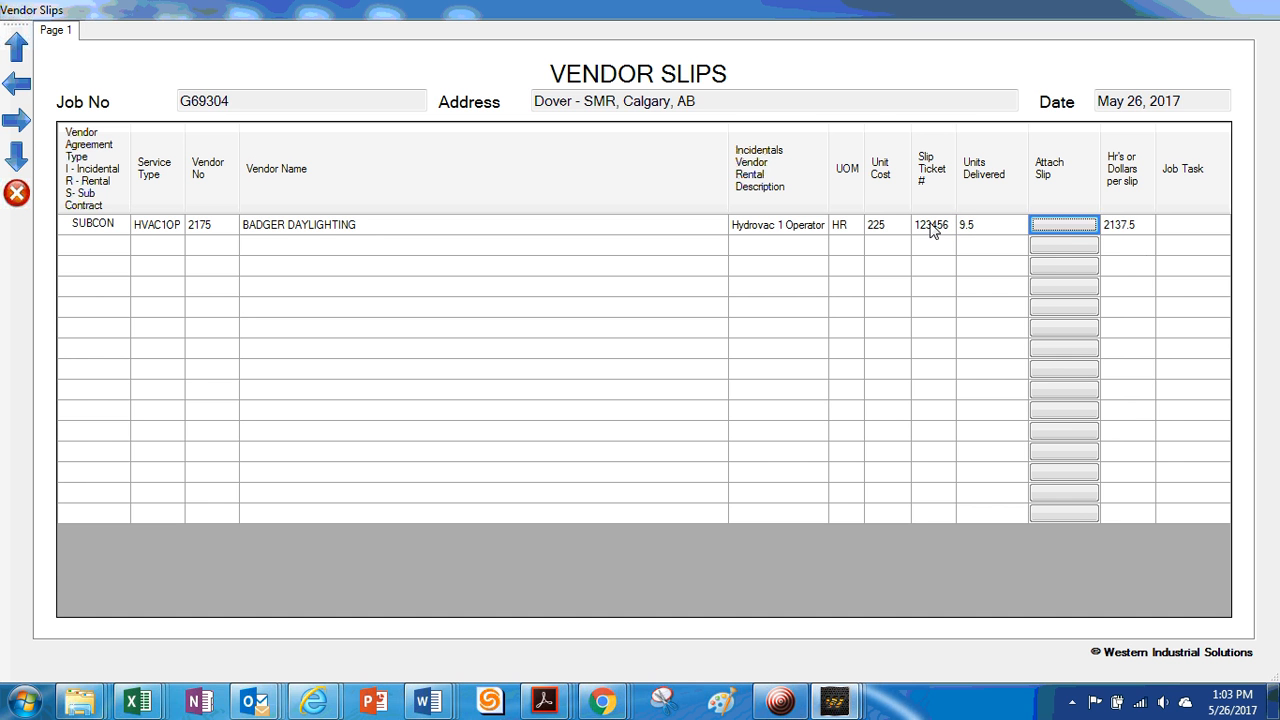
Attach a slip photo taken with Camera 1 to the Badger Daylighting row, dismissing the default location request
left_click(1066, 229)
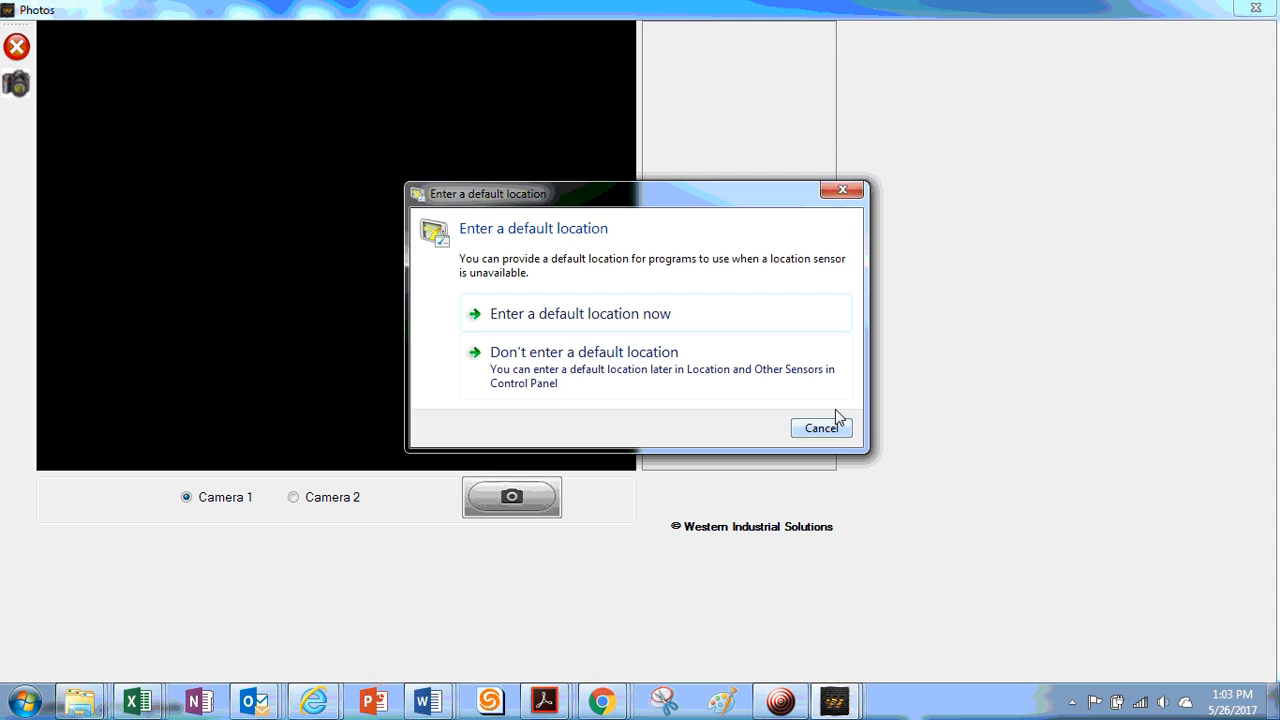
left_click(824, 427)
left_click(512, 500)
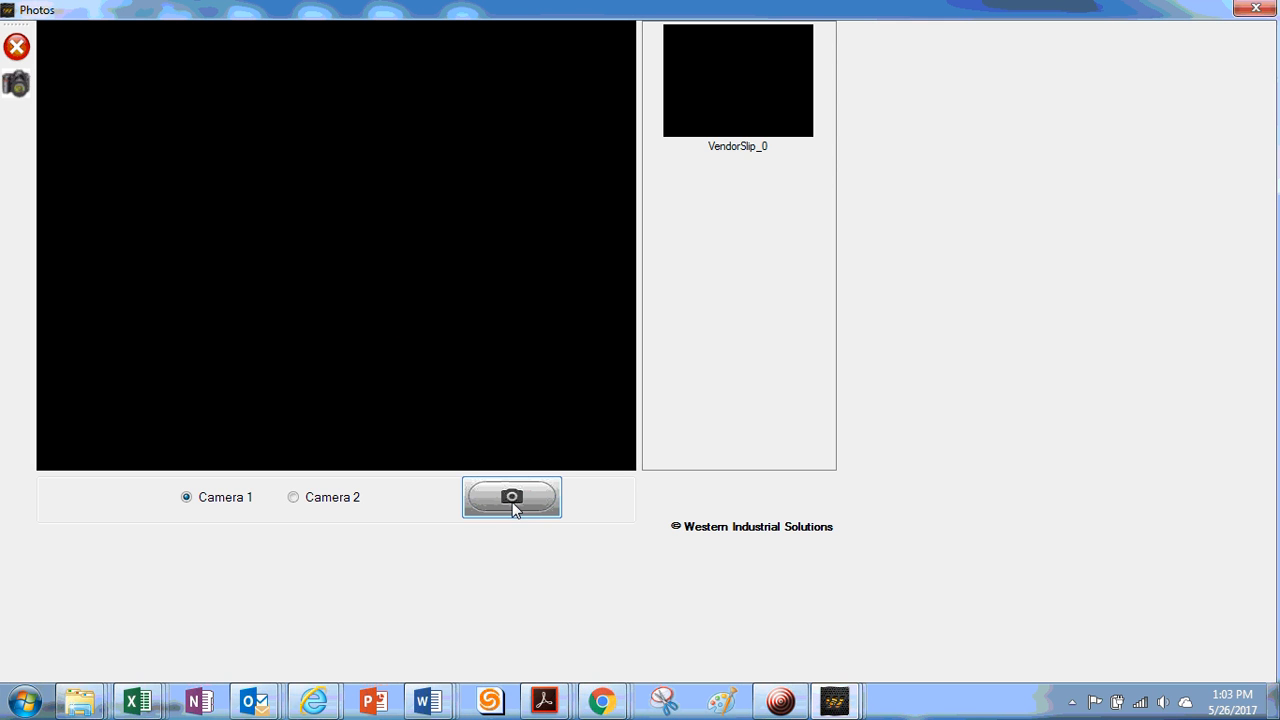
left_click(17, 47)
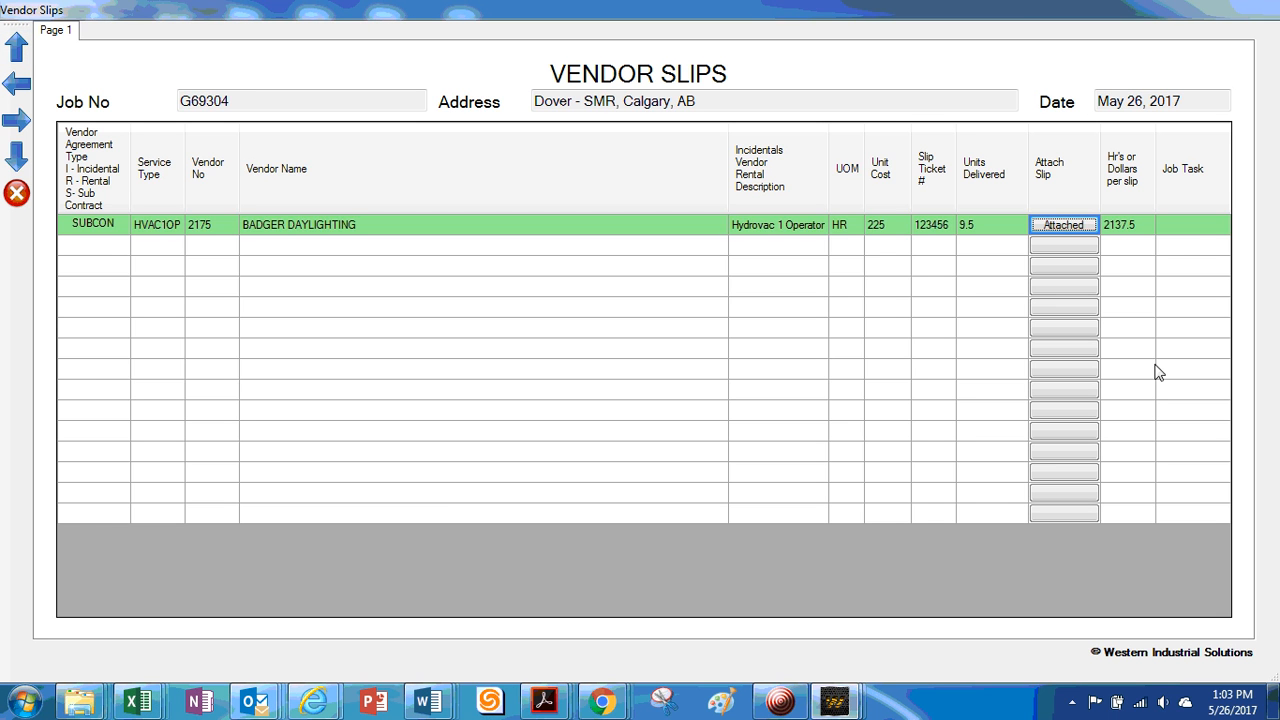
Assign the job task 0100 - Mains to the Badger Daylighting slip and close the vendor slips
left_click(1190, 232)
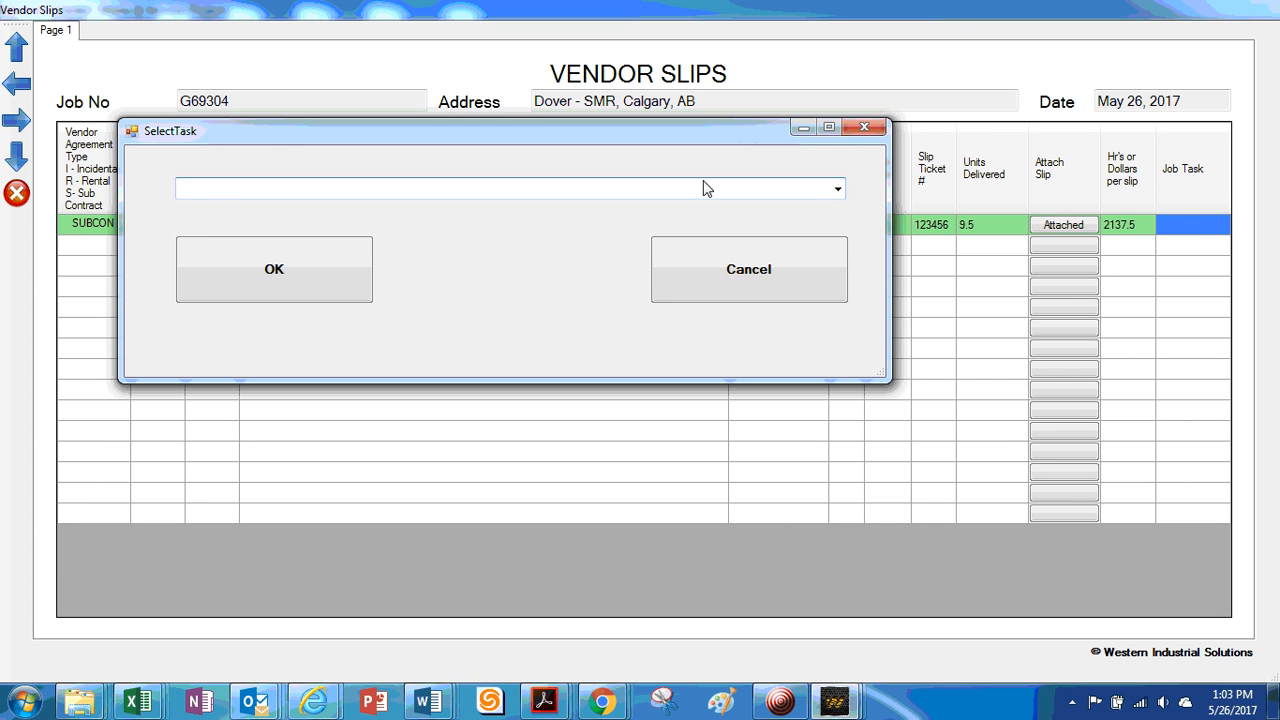
left_click(837, 192)
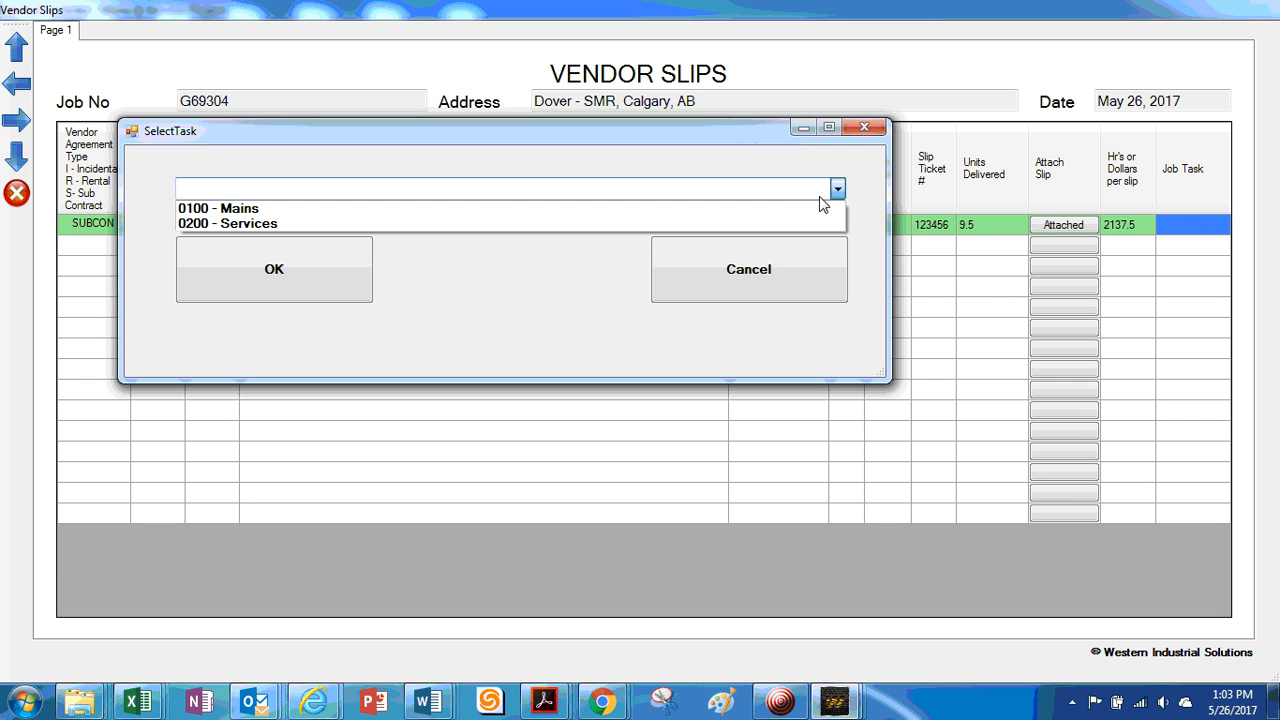
left_click(679, 208)
left_click(295, 270)
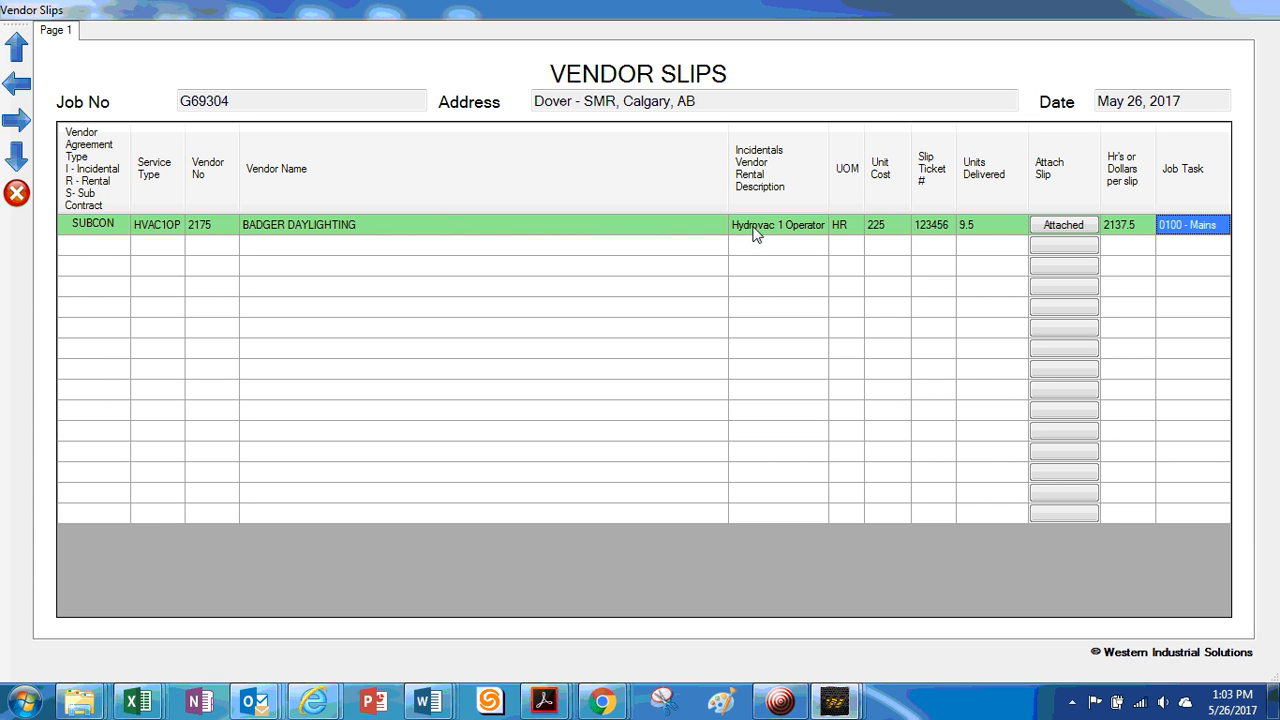
left_click(15, 195)
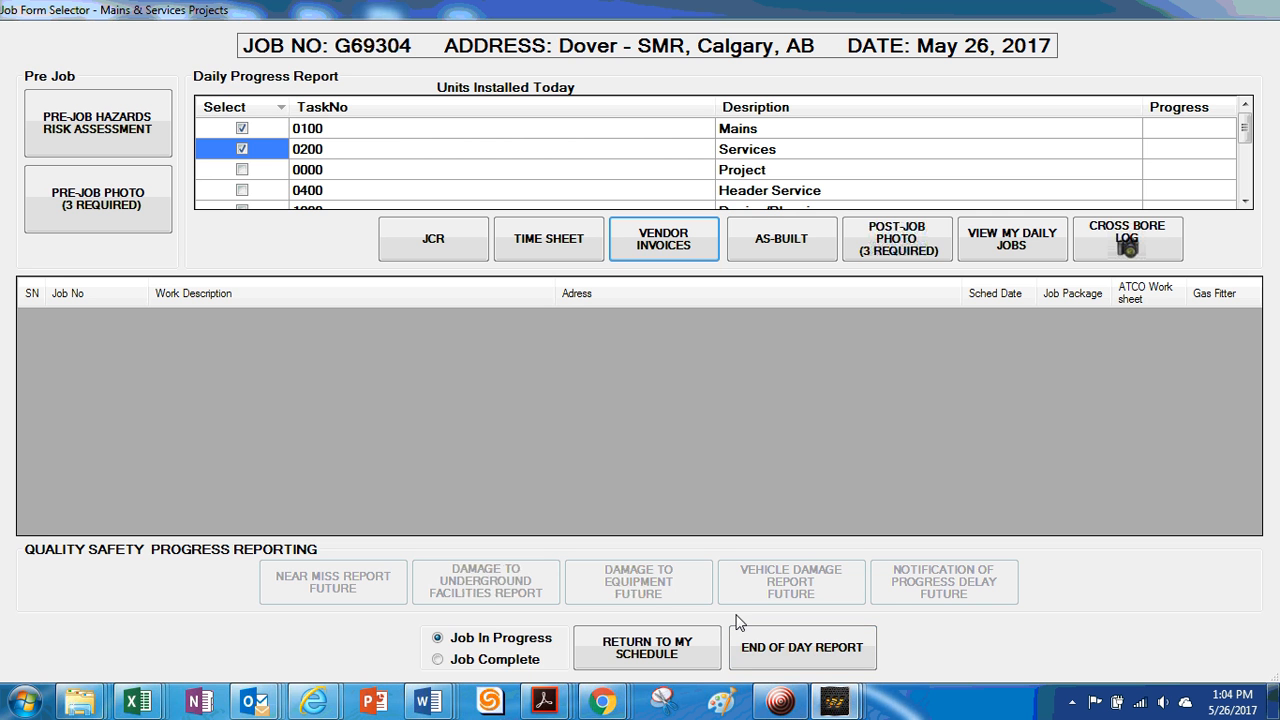
Review the Foreman's End Of Day Report through to its end and request sending it to the General Foreman
left_click(815, 652)
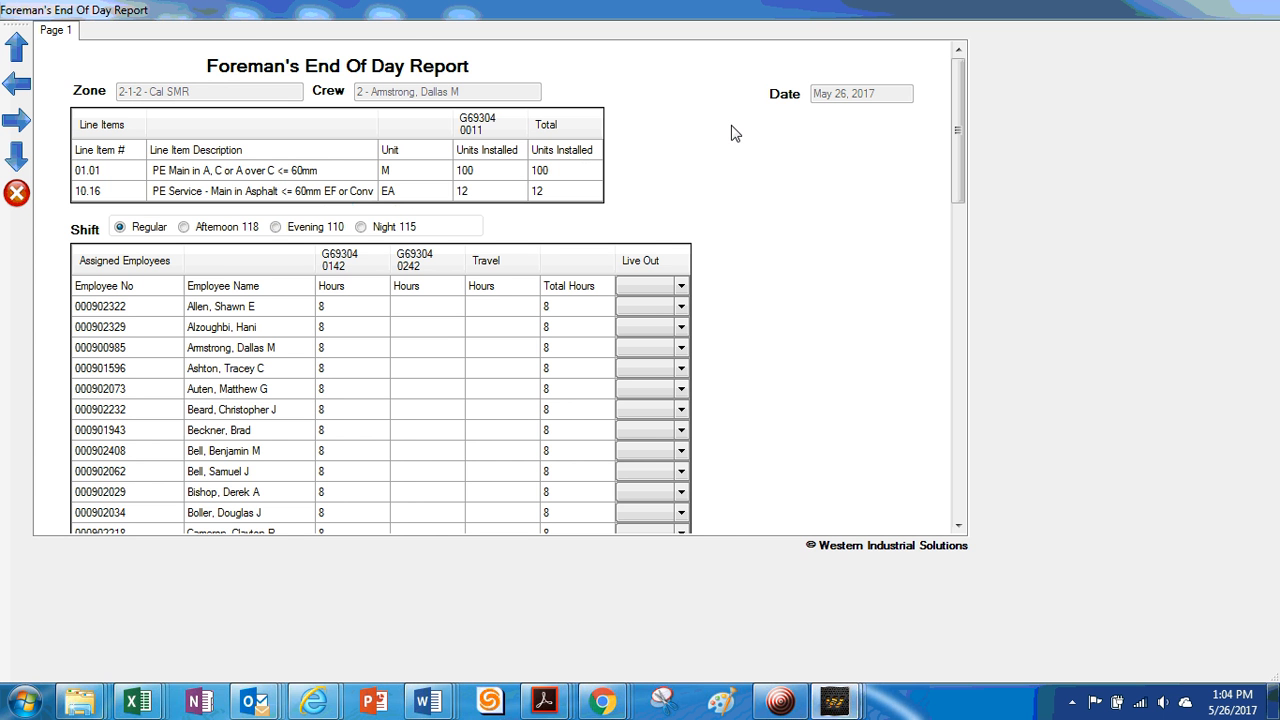
left_click_drag(958, 129, 930, 508)
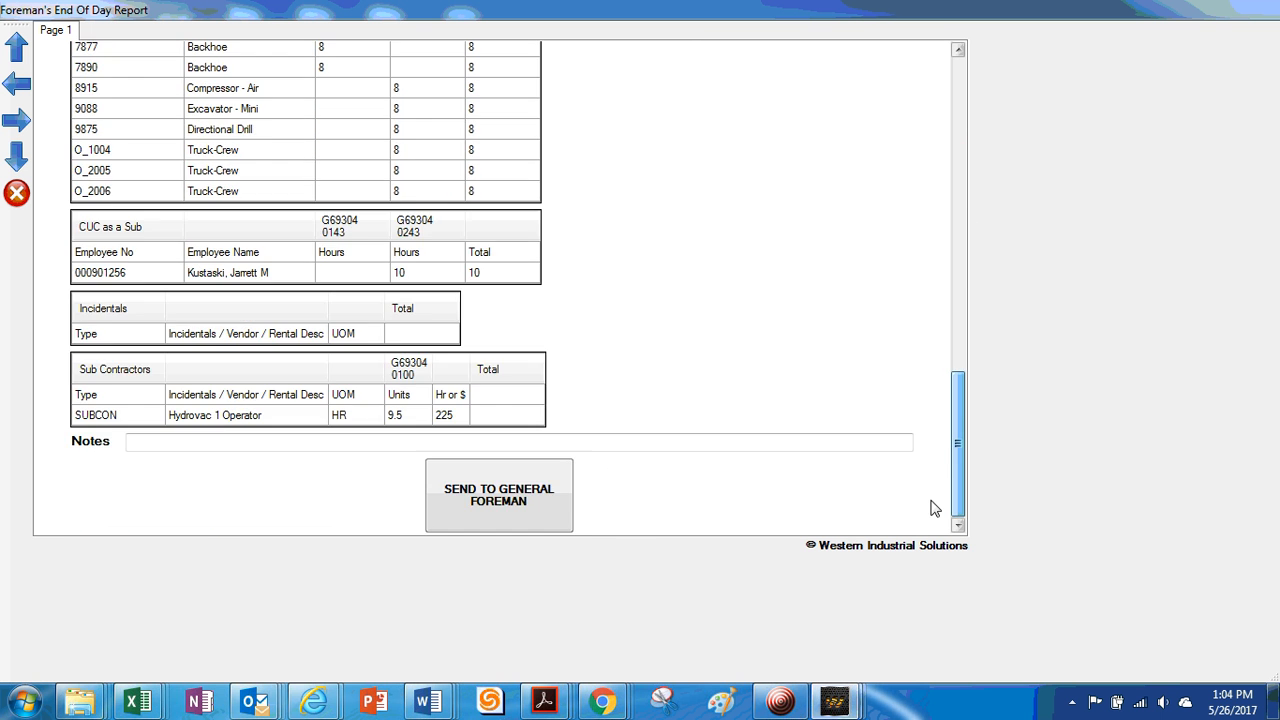
left_click(479, 505)
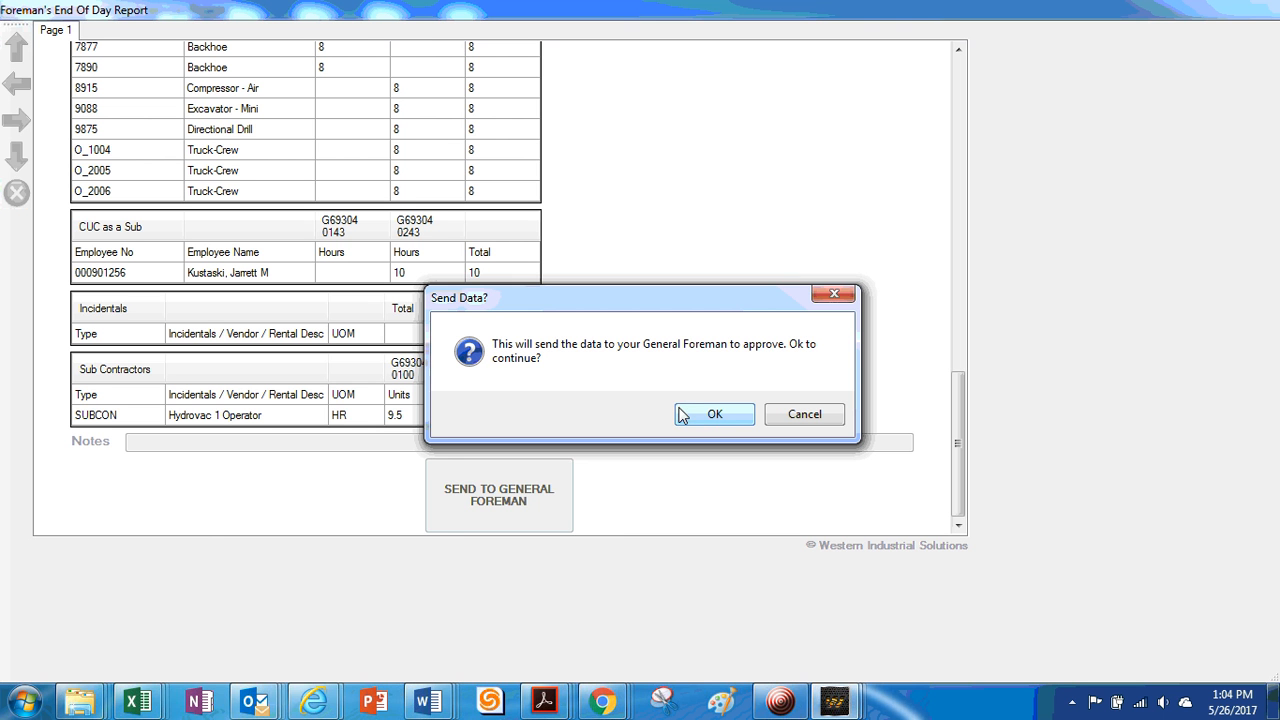
left_click(781, 703)
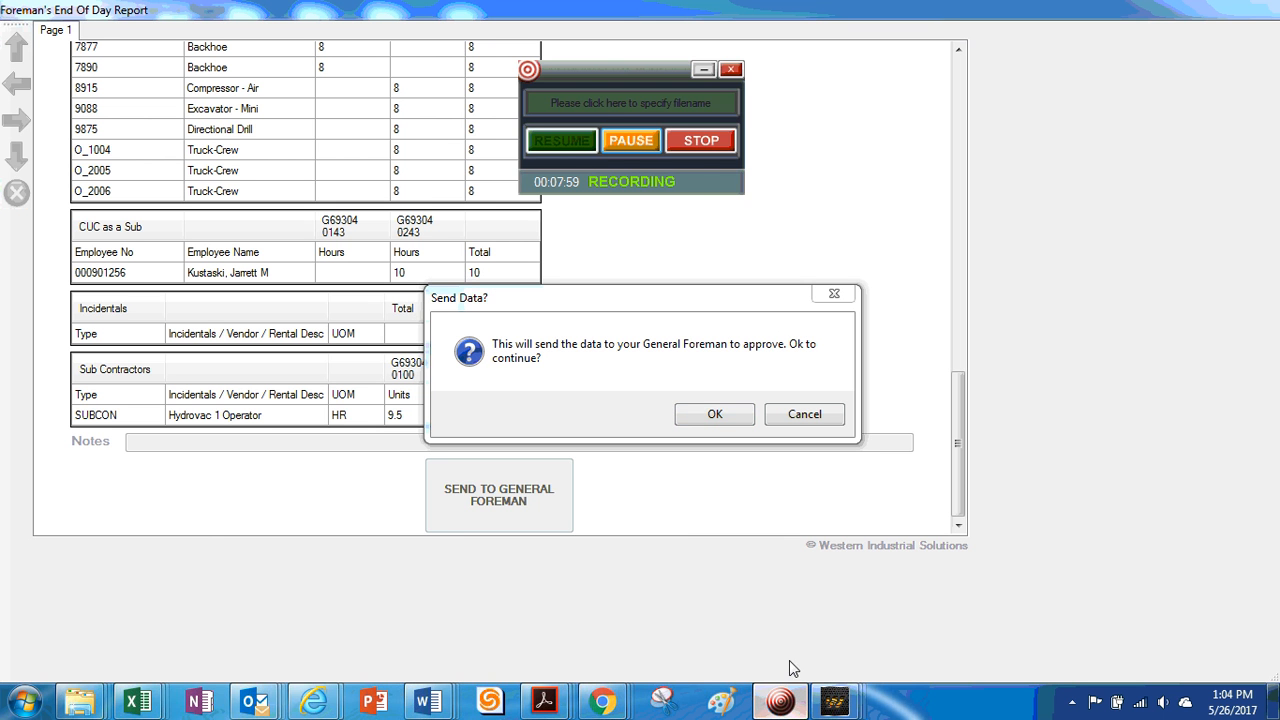